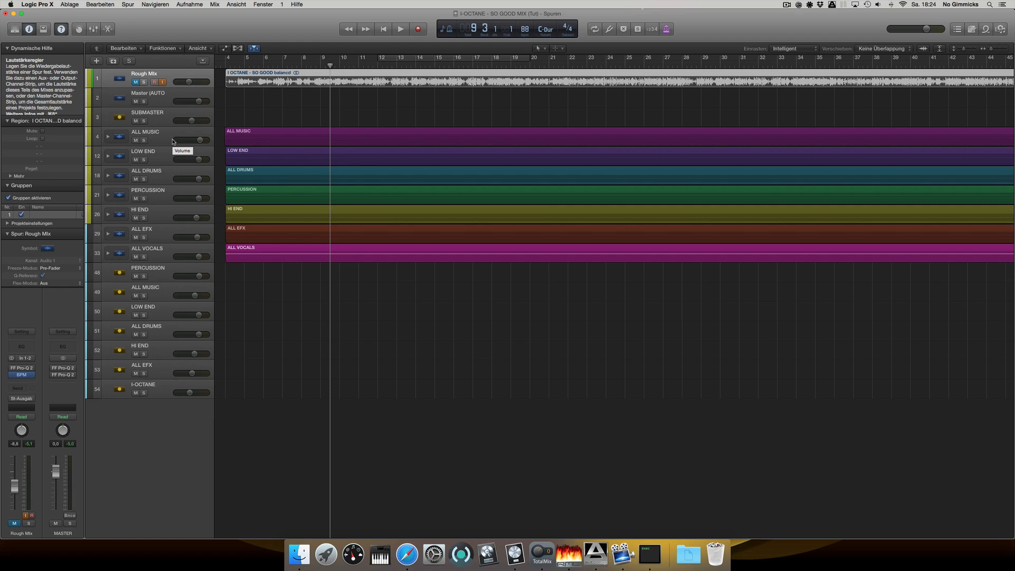
Solo the Rough Mix track, play from bar 10, and switch to the full mix with Rough Mix muted
click(144, 83)
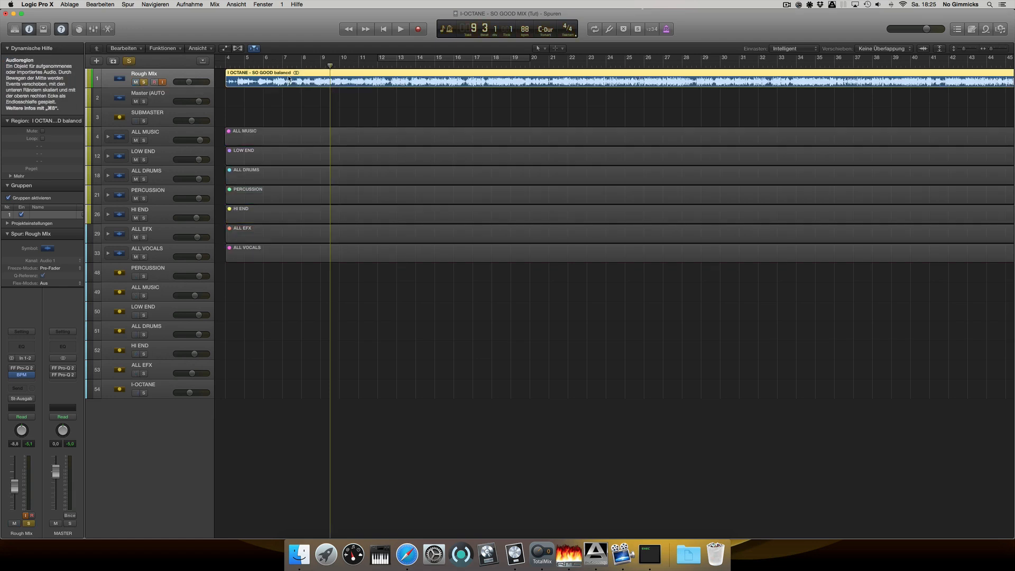
click(333, 63)
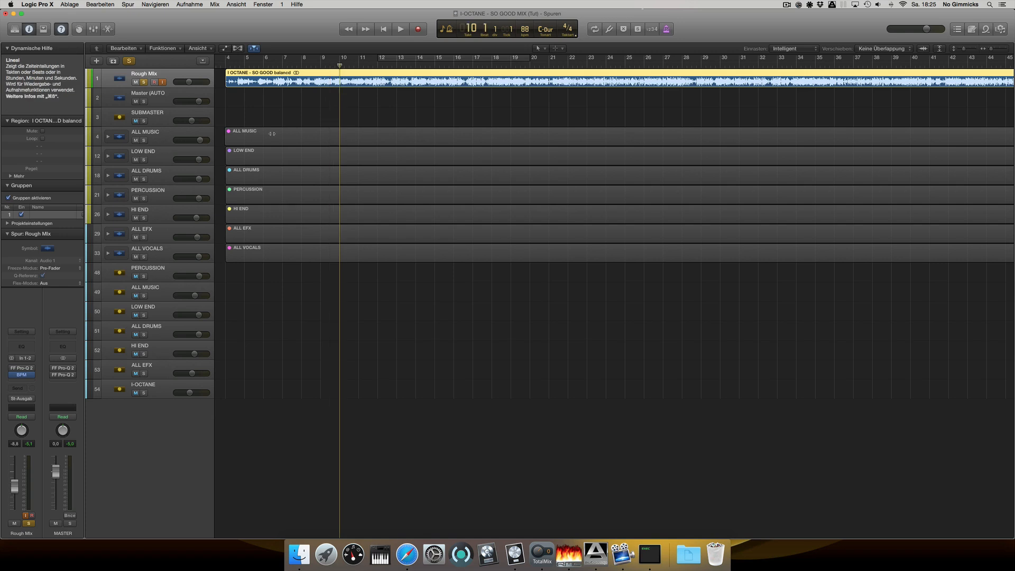
key(space)
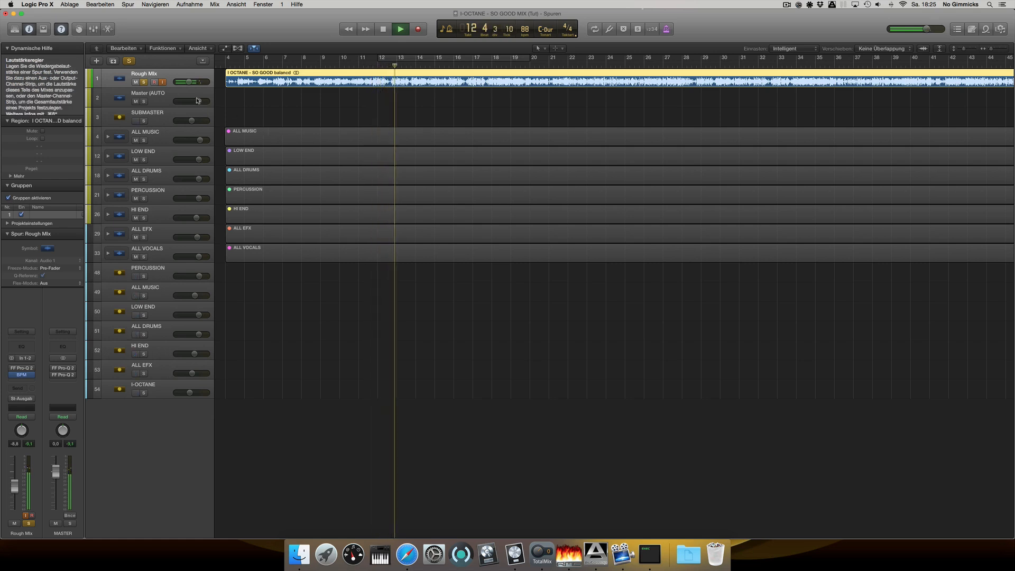
click(143, 82)
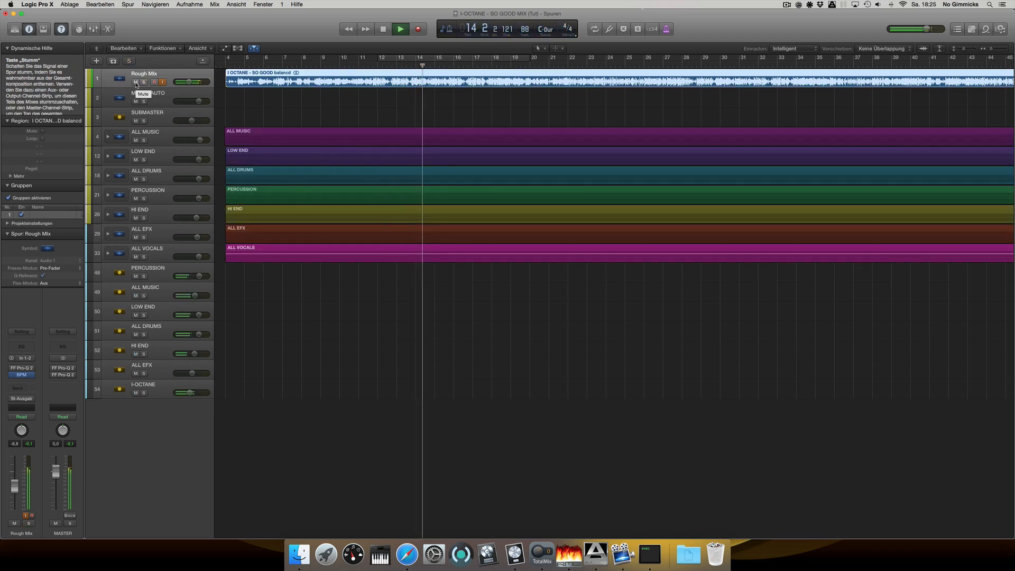
click(136, 83)
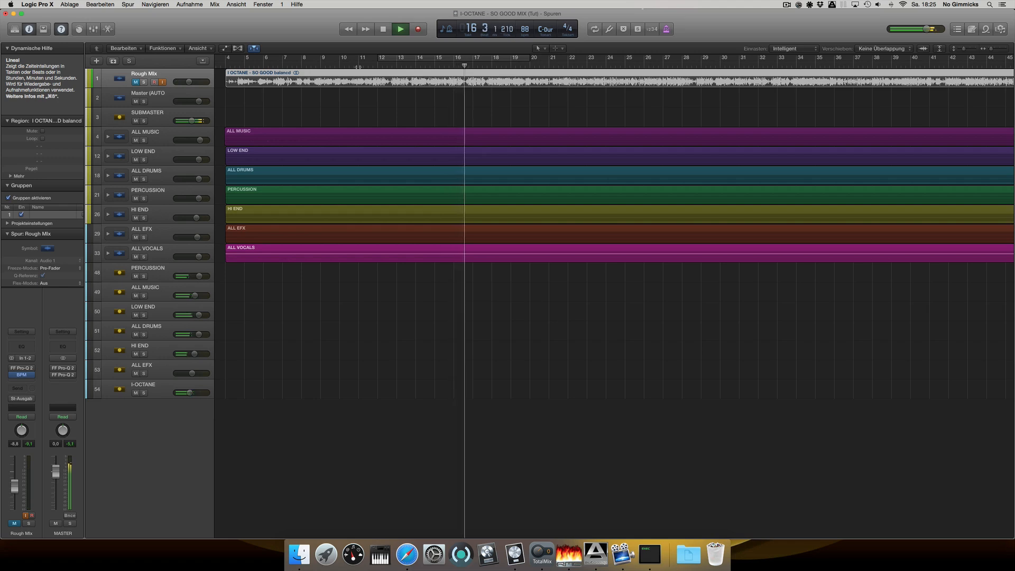
Compare against the soloed Rough Mix once more, return to the full mix with it muted, and stop playback
click(144, 83)
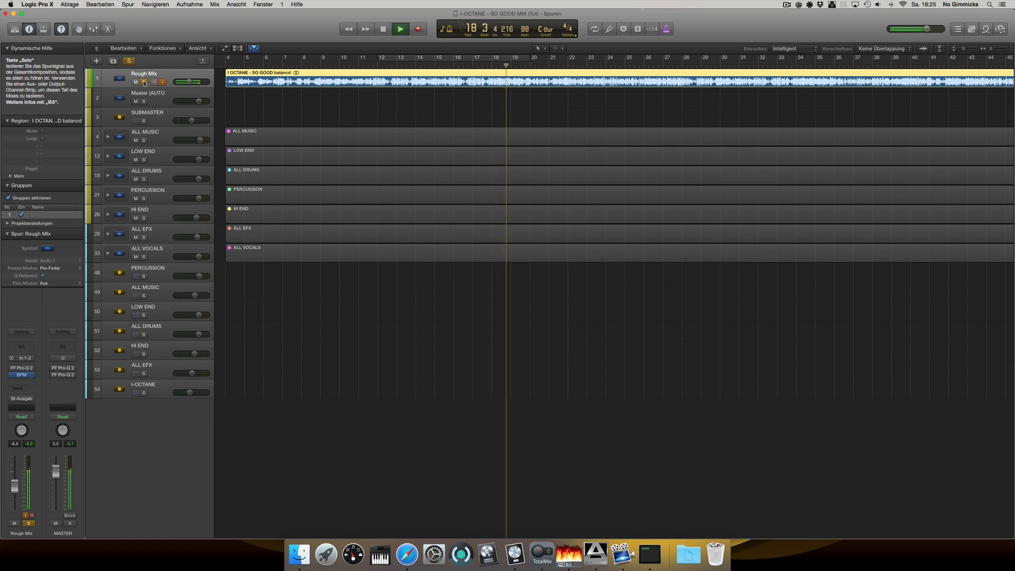
click(144, 83)
click(136, 82)
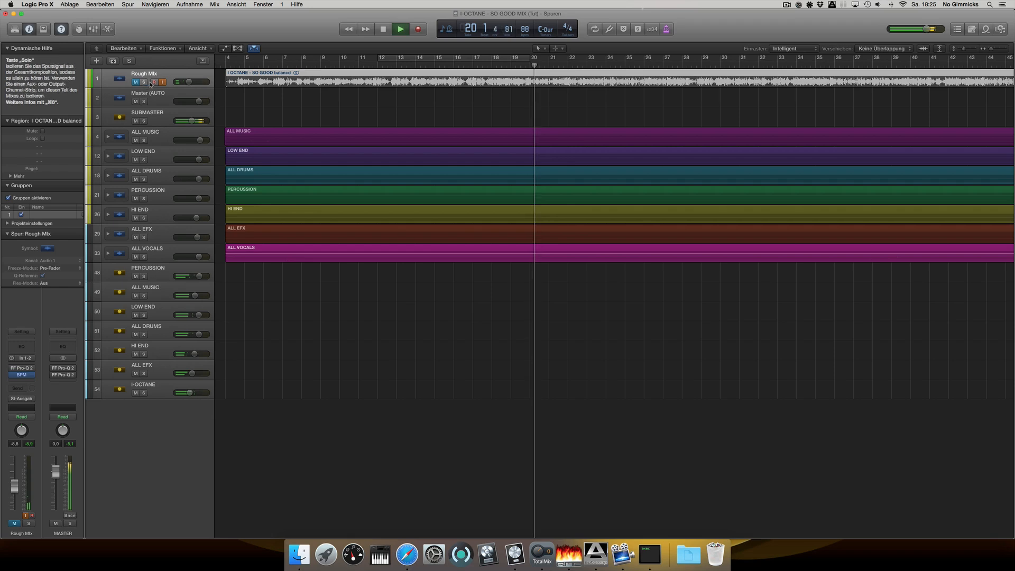
key(space)
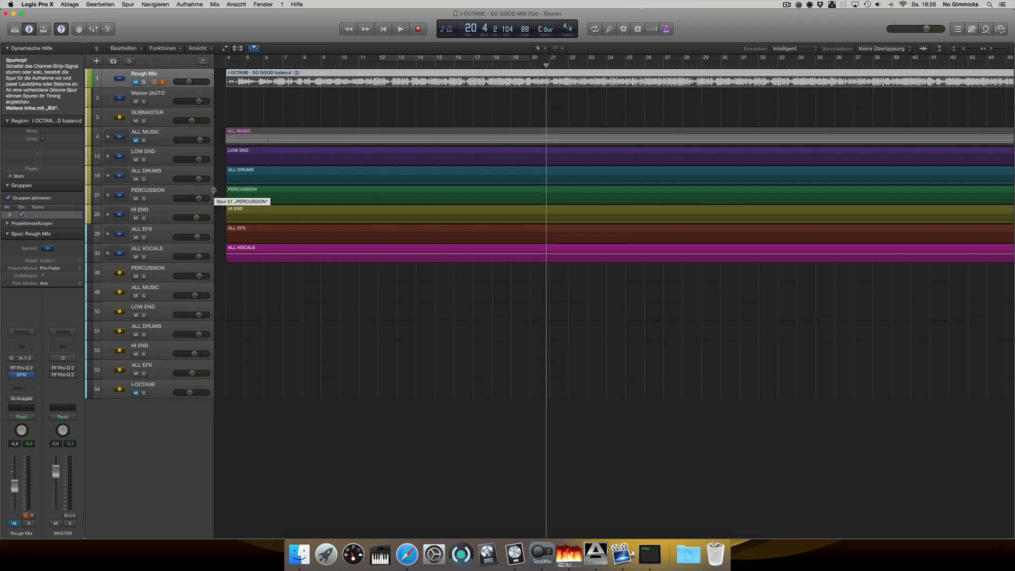
Expand the ALL DRUMS track stack and play its CLAP GROOVE track in solo
click(108, 176)
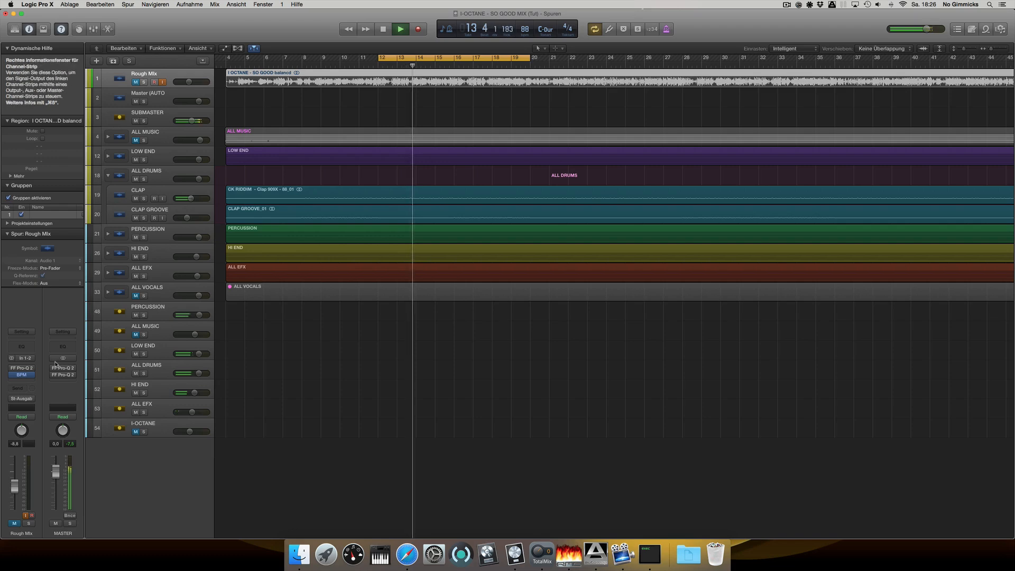
click(178, 197)
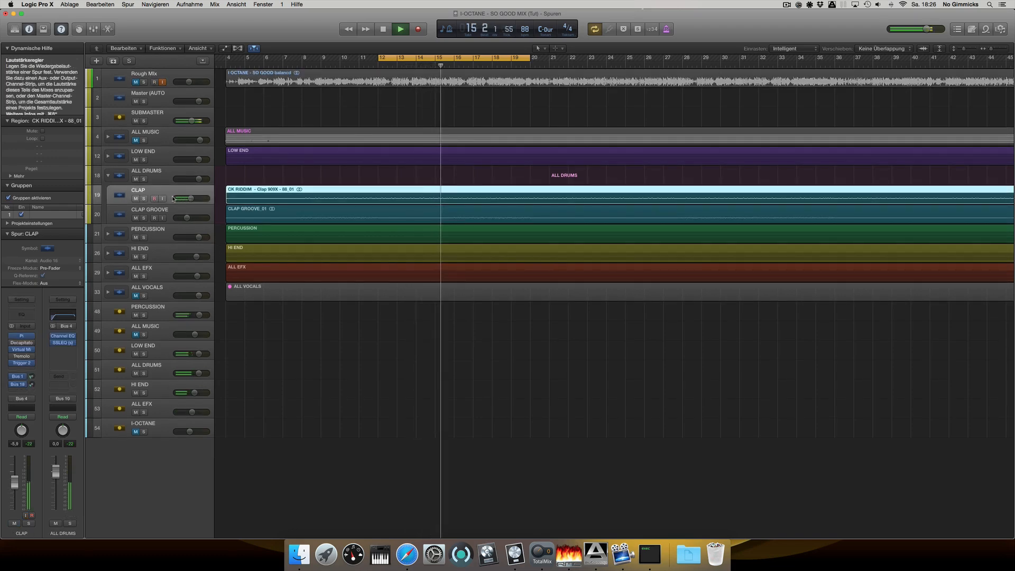
click(144, 218)
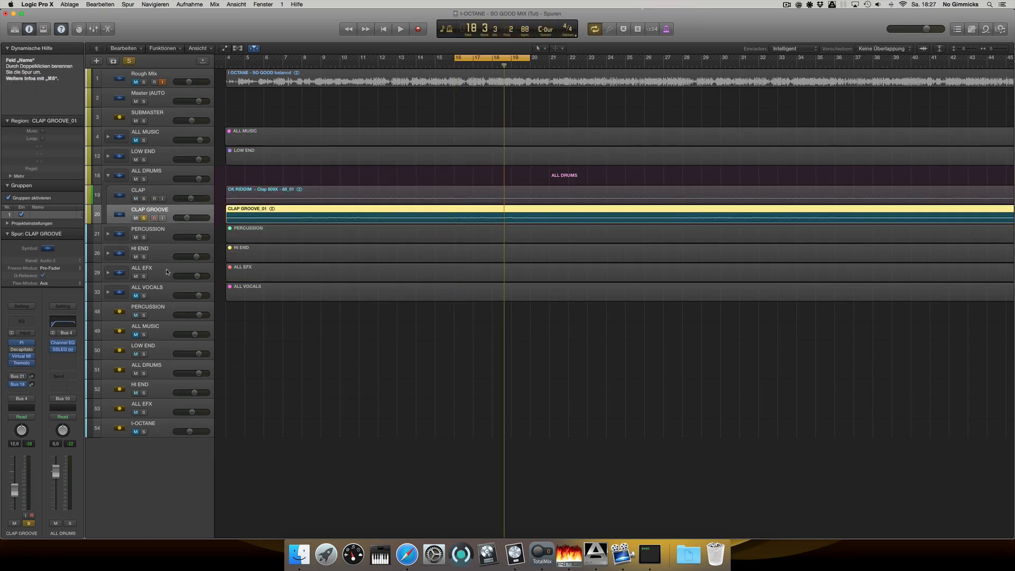
key(space)
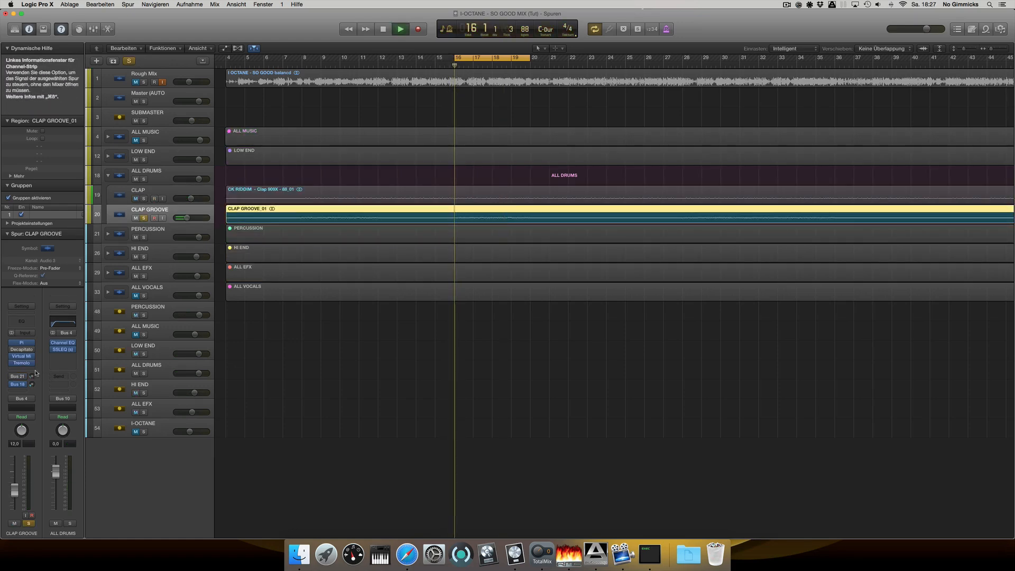
View the Virtual Mix Rack settings on the CLAP GROOVE track during playback
click(21, 357)
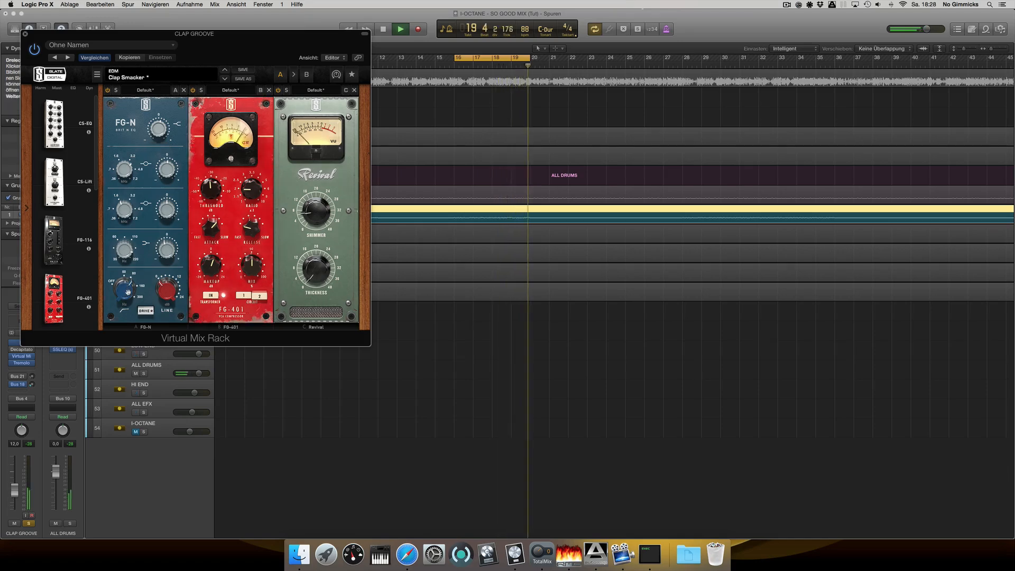
click(25, 34)
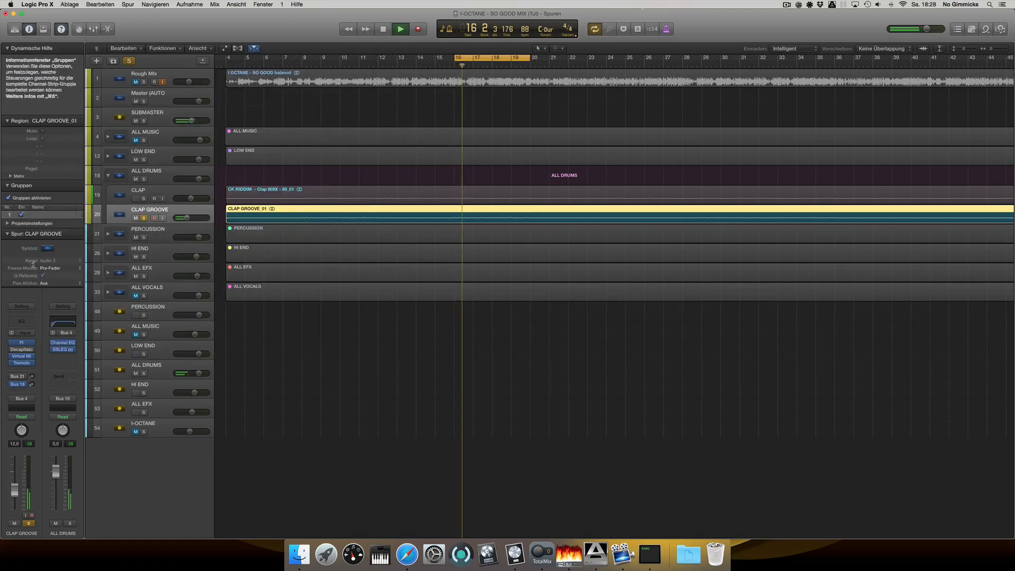
Audition the CLAP GROOVE track's Tremolo with its depth at 100%, and return the depth to 71%
click(22, 363)
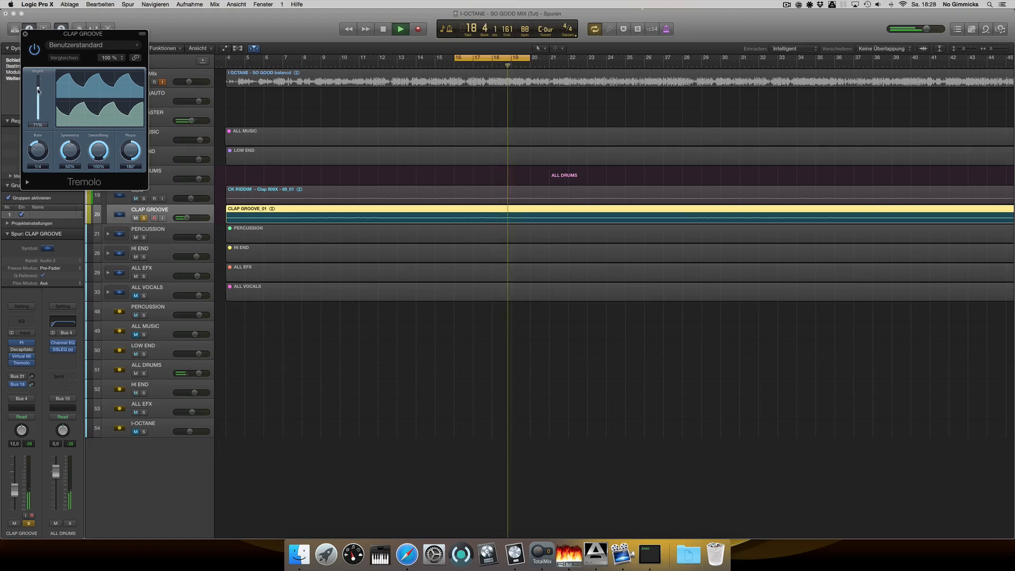
drag(37, 90, 37, 77)
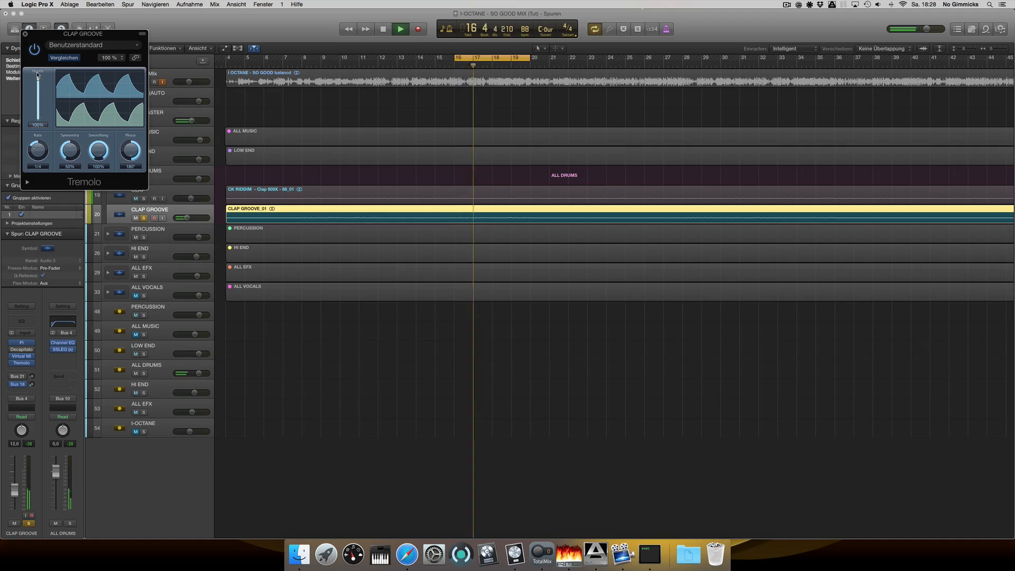
drag(37, 76, 39, 92)
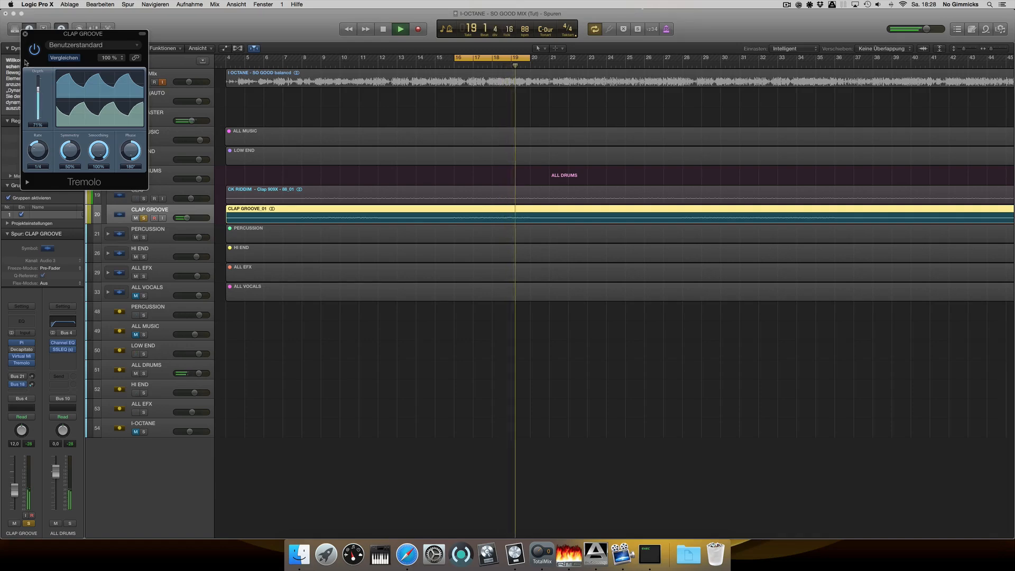
click(25, 34)
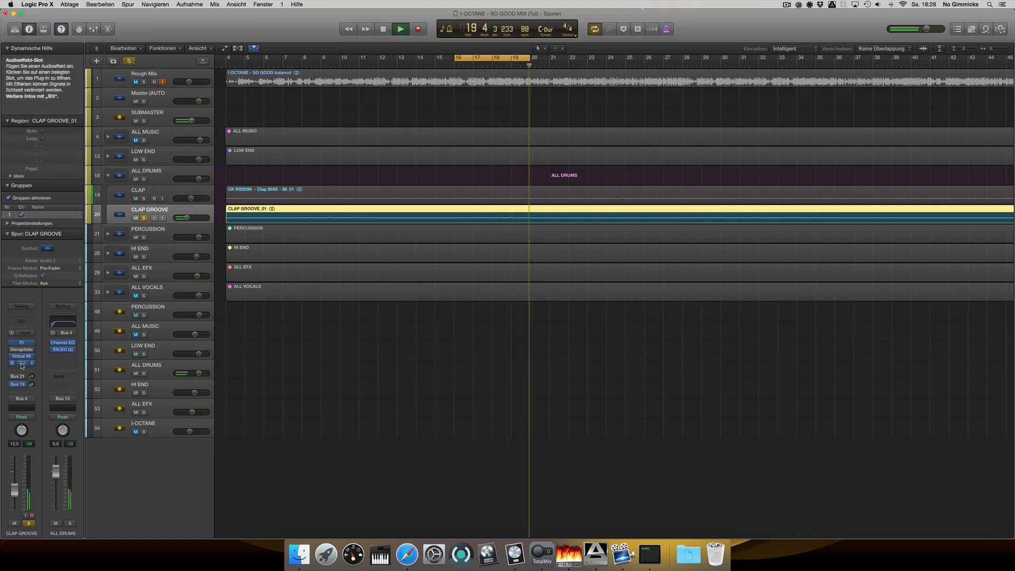
Bring up the SNARE PAR channel fed by CLAP GROOVE's second send and inspect its insert effect
mouse_move(18, 386)
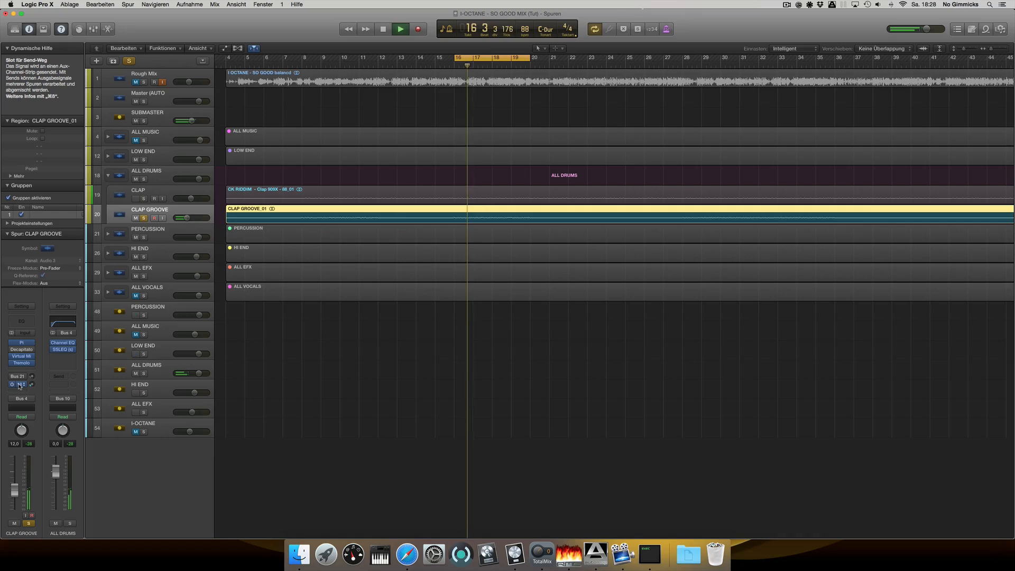
click(18, 385)
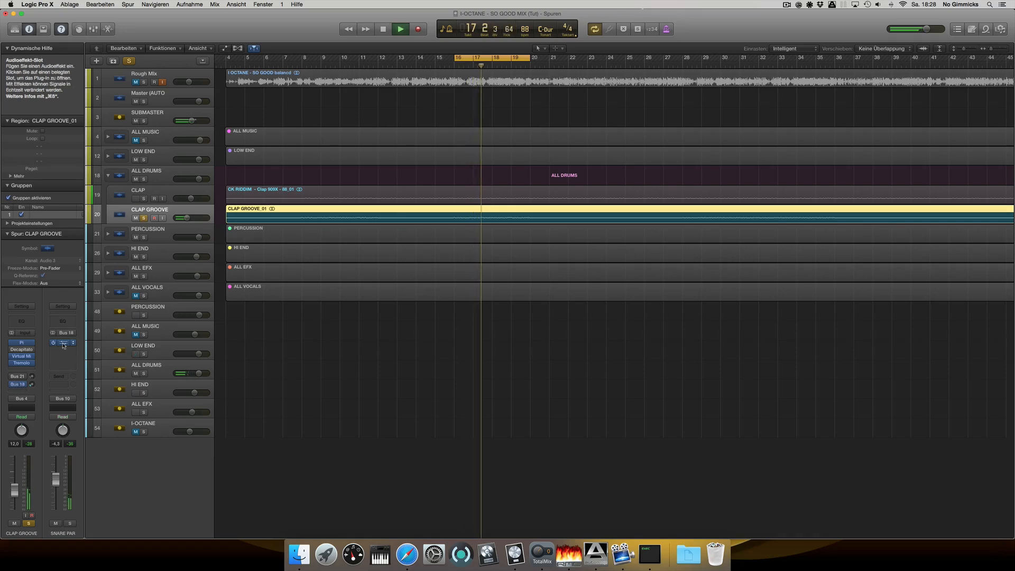
click(63, 343)
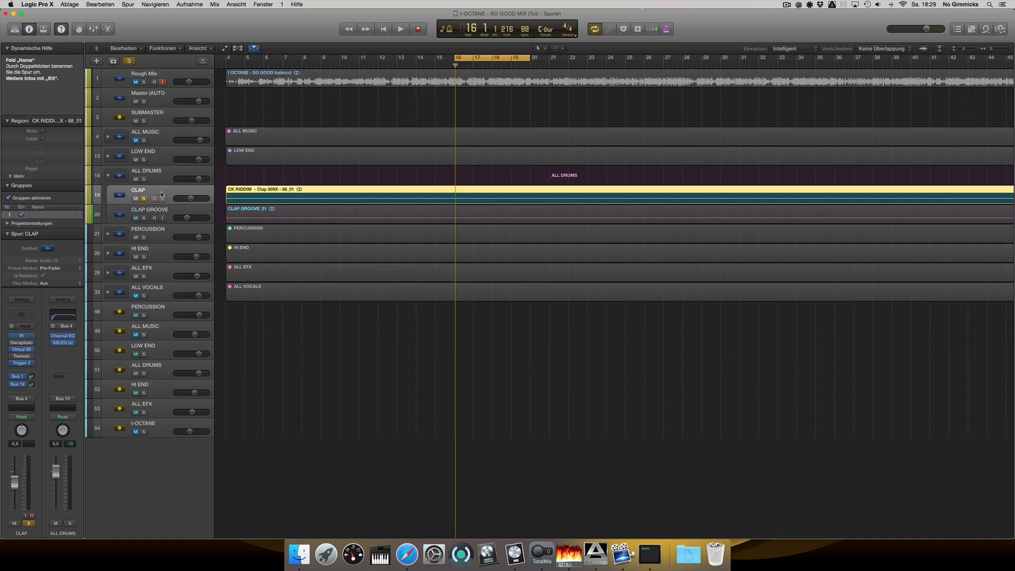
Listen to the soloed CLAP track and examine its Virtual Mix Rack settings
key(space)
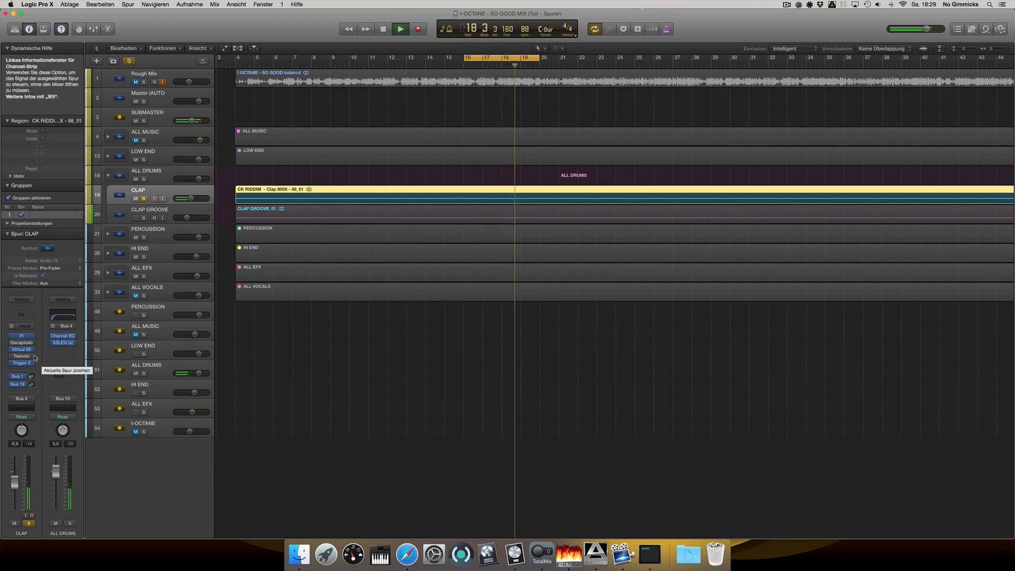
key(space)
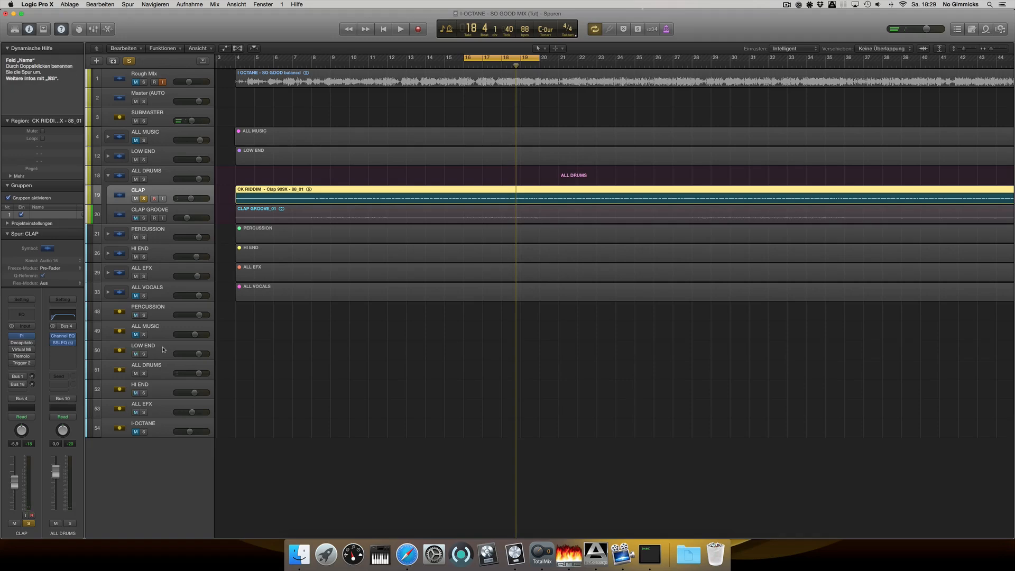
key(space)
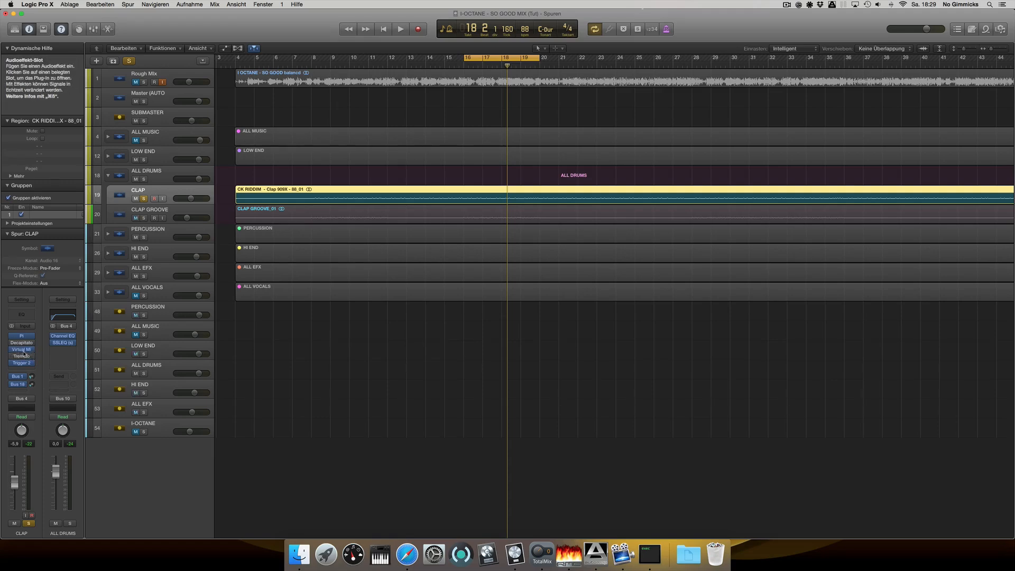
click(23, 350)
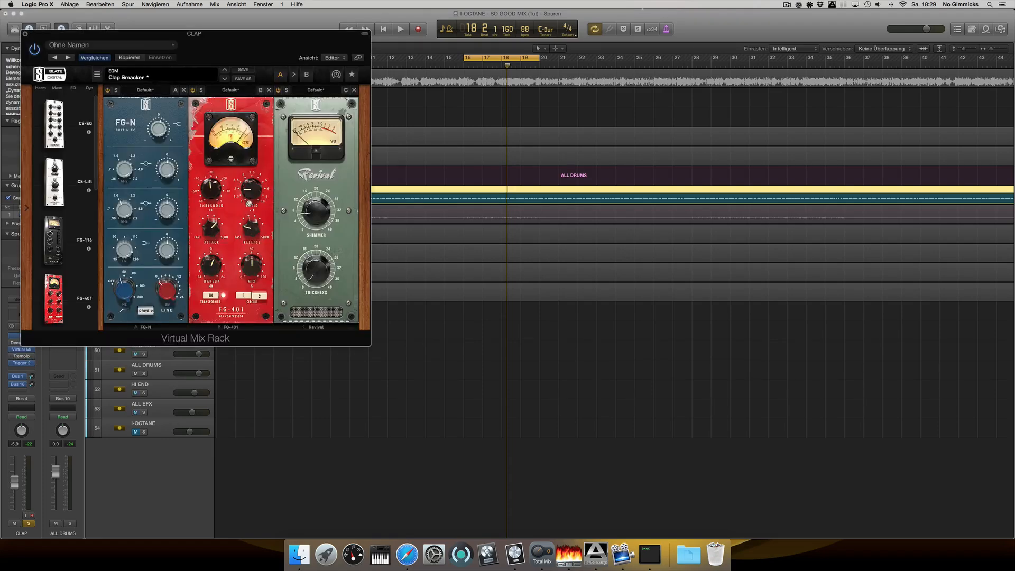
key(space)
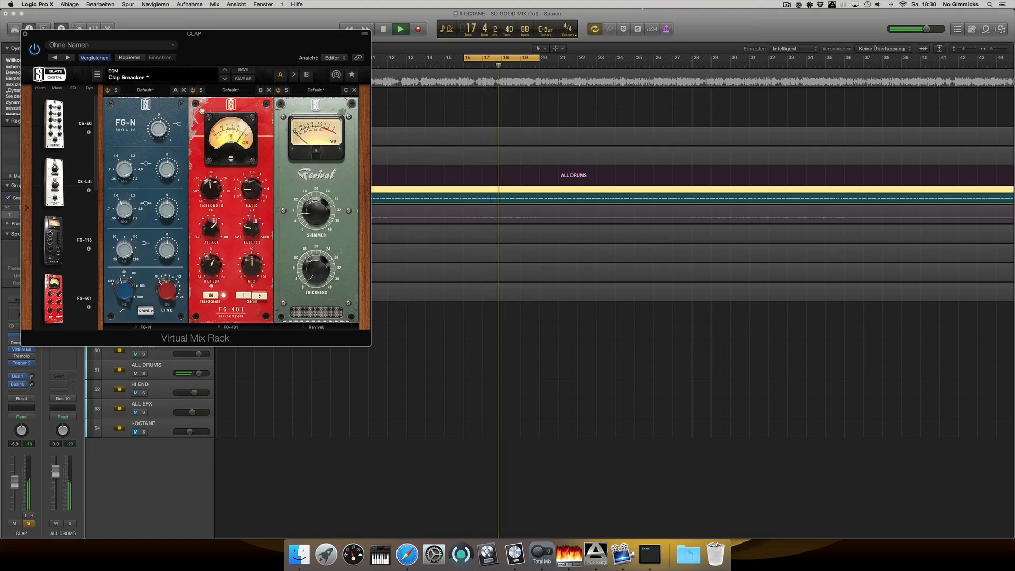
key(super+w)
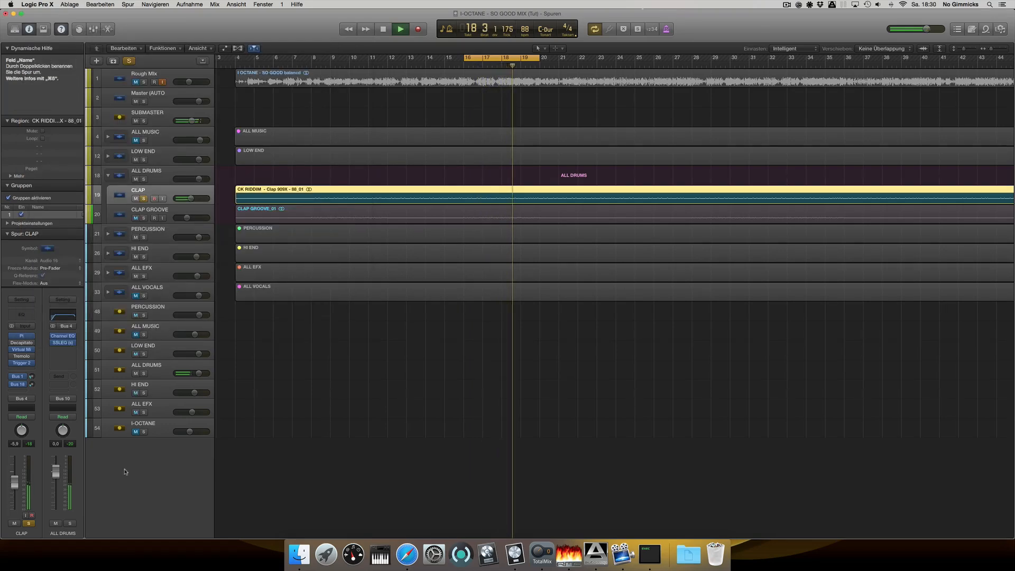
Open Trigger 2 on the CLAP track, move its window clear of the channel strips, and examine its samples and mix amount during playback
click(23, 363)
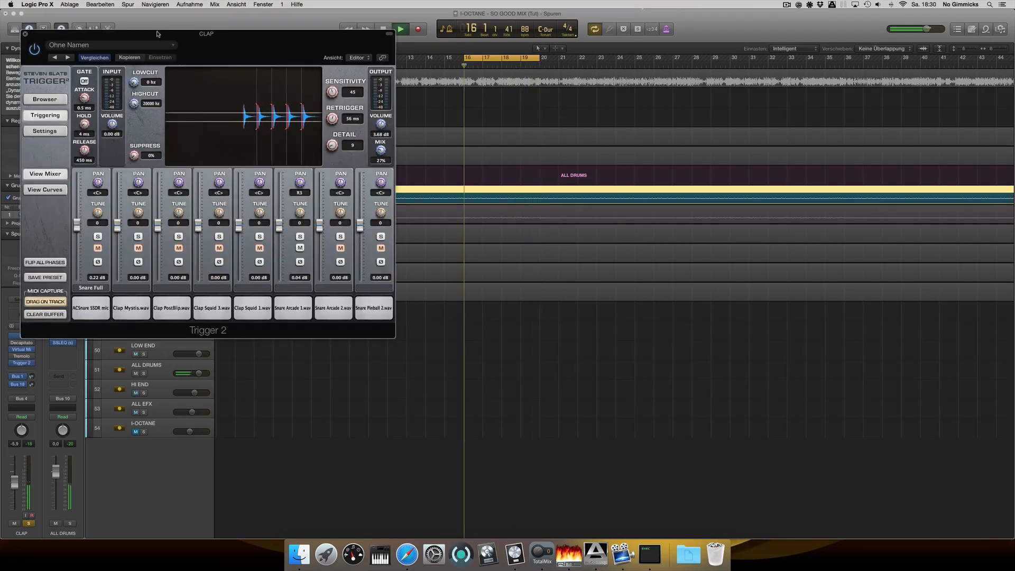
drag(157, 33, 193, 39)
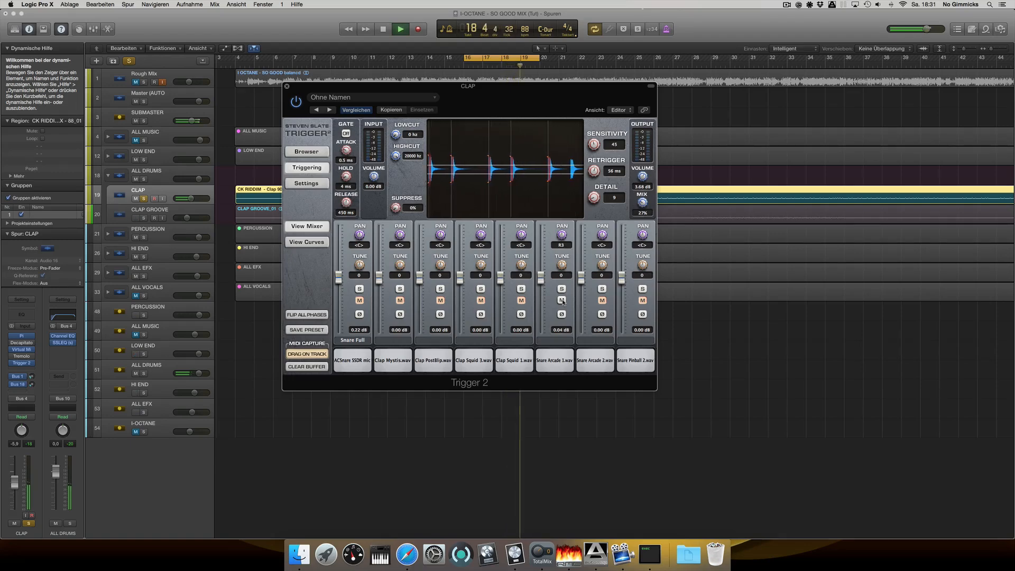
key(space)
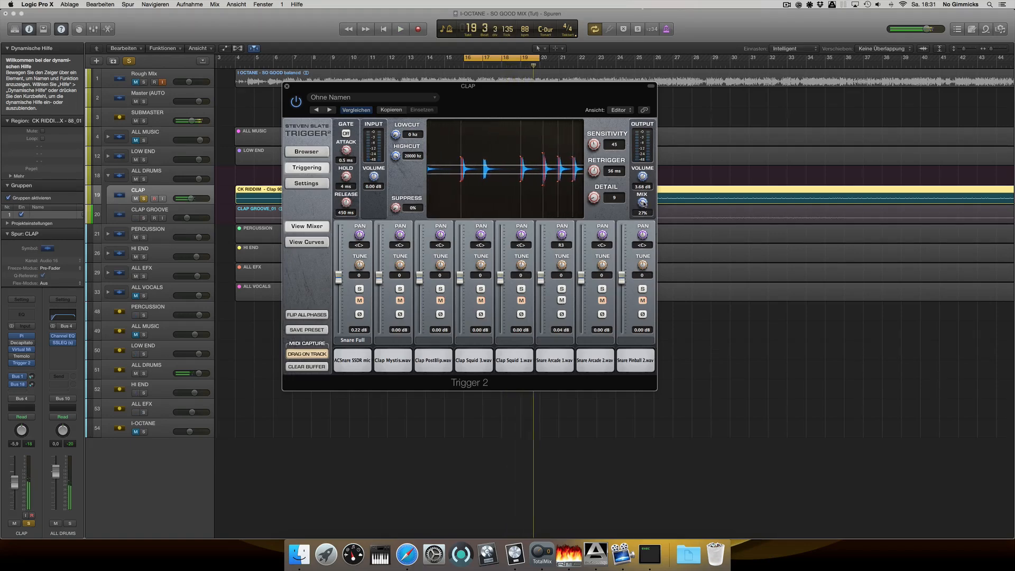
drag(643, 203, 644, 204)
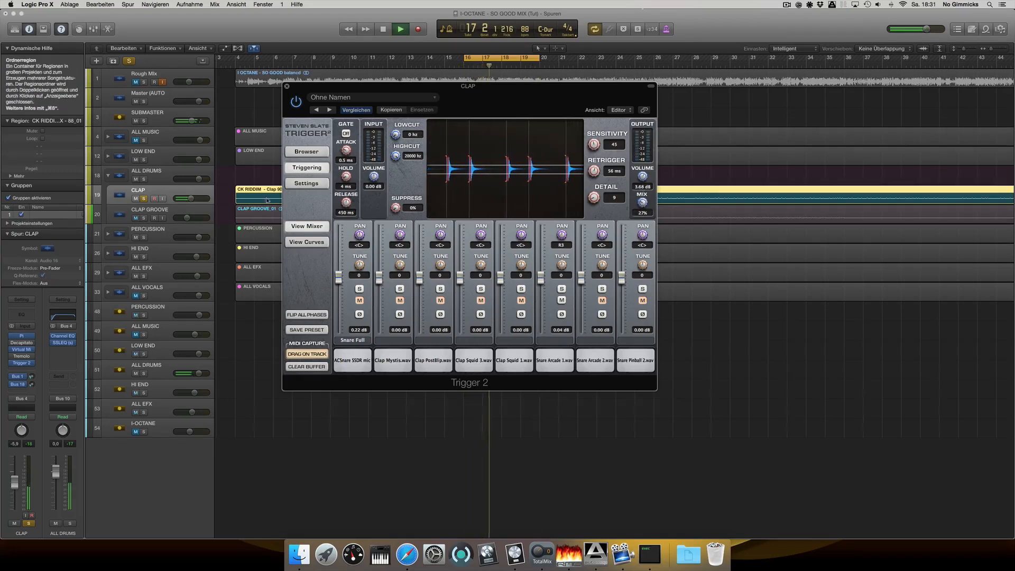
key(space)
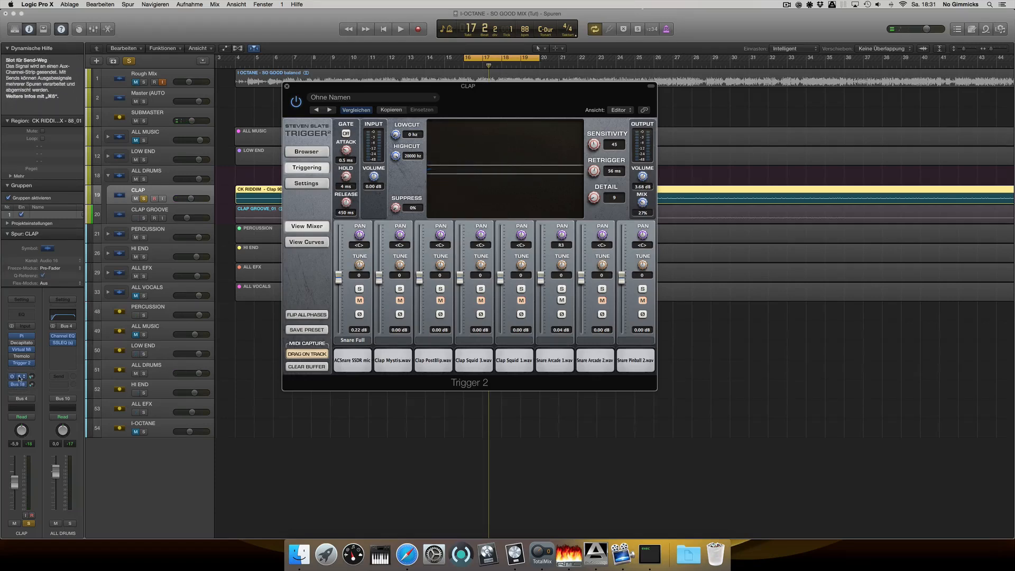
Bring up the SNARE REVERB channel fed by CLAP's Bus 1 send and open its Space Designer, moving the window aside
click(19, 377)
click(22, 369)
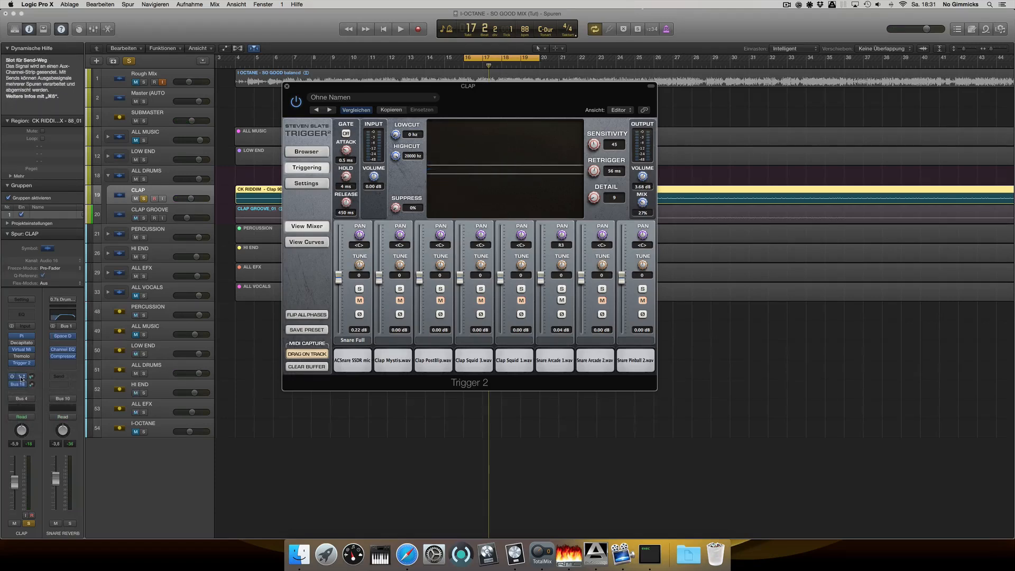
click(63, 336)
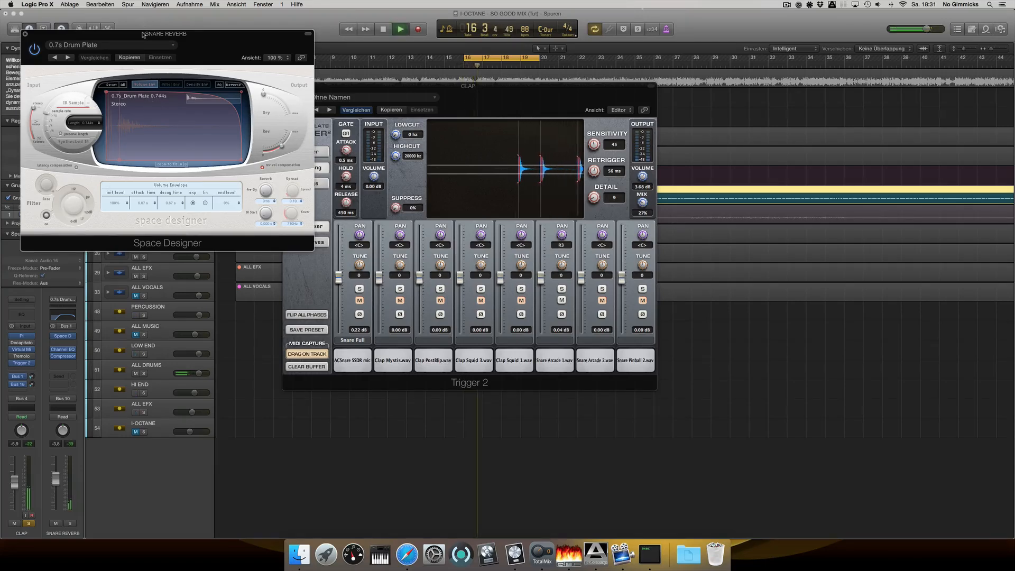
drag(146, 34, 179, 19)
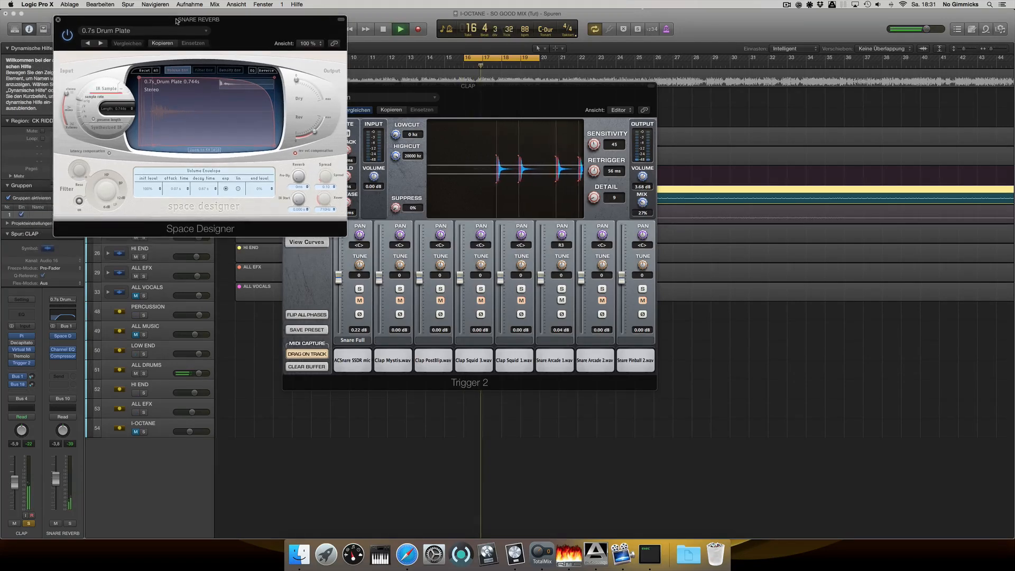
Examine the Channel EQ and Compressor settings on SNARE REVERB, and close all the open plug-in windows
click(63, 349)
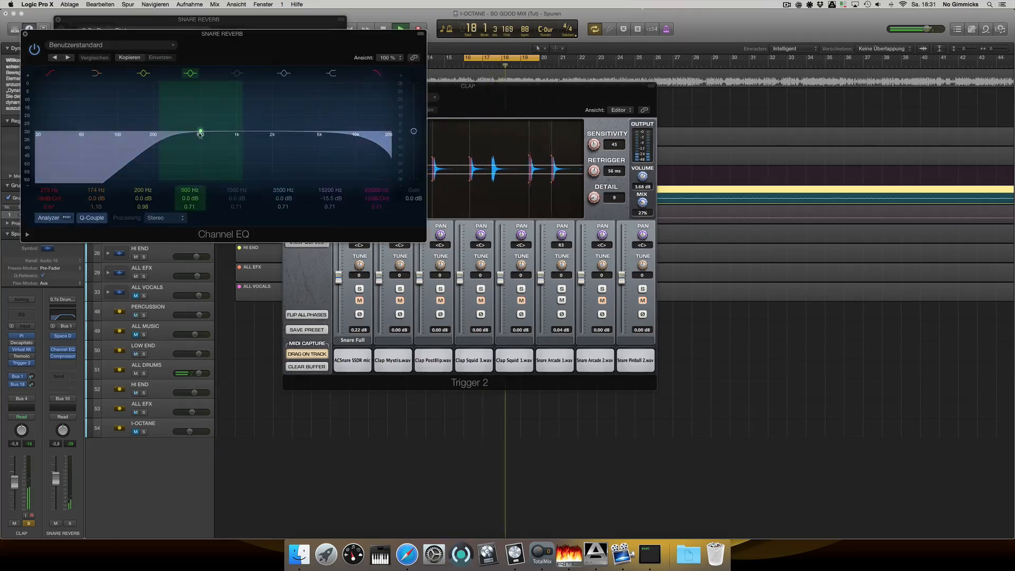
drag(214, 37, 538, 30)
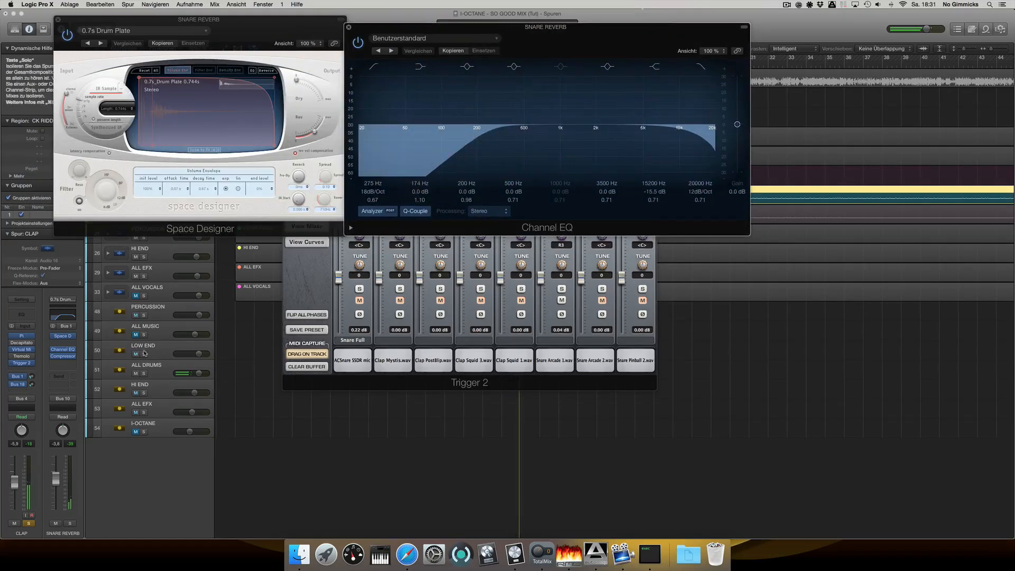
click(66, 356)
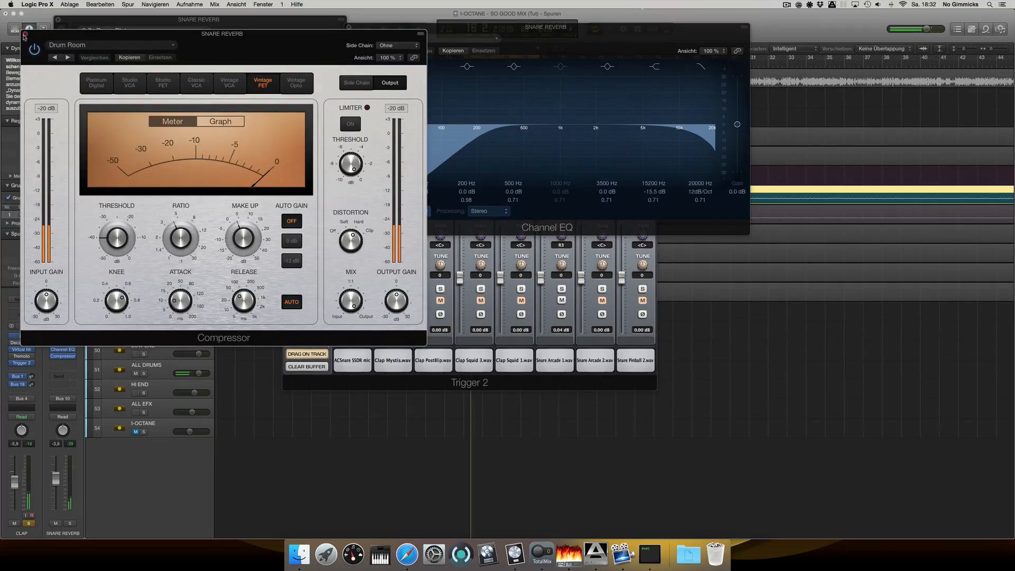
click(24, 34)
click(349, 28)
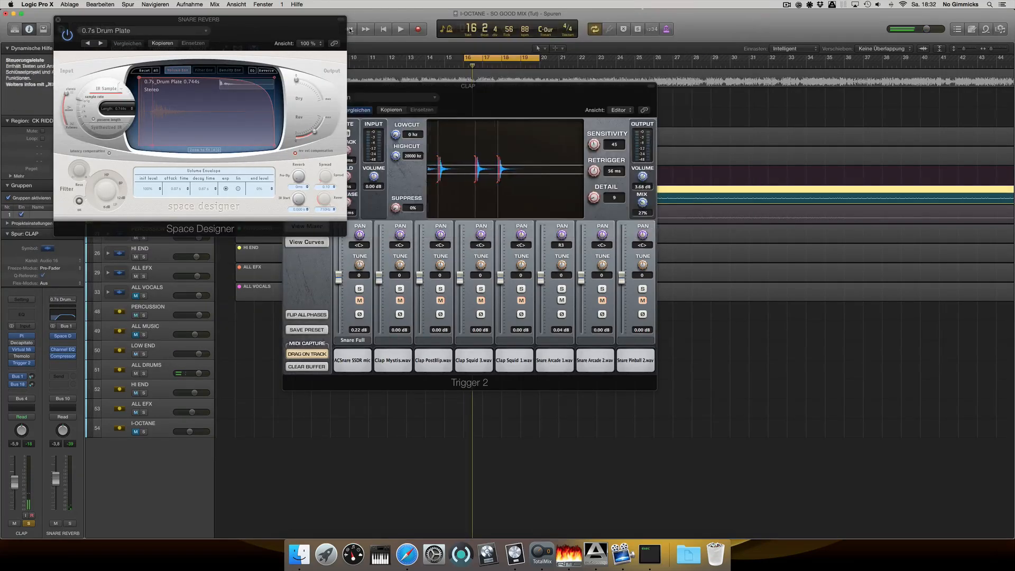
click(58, 19)
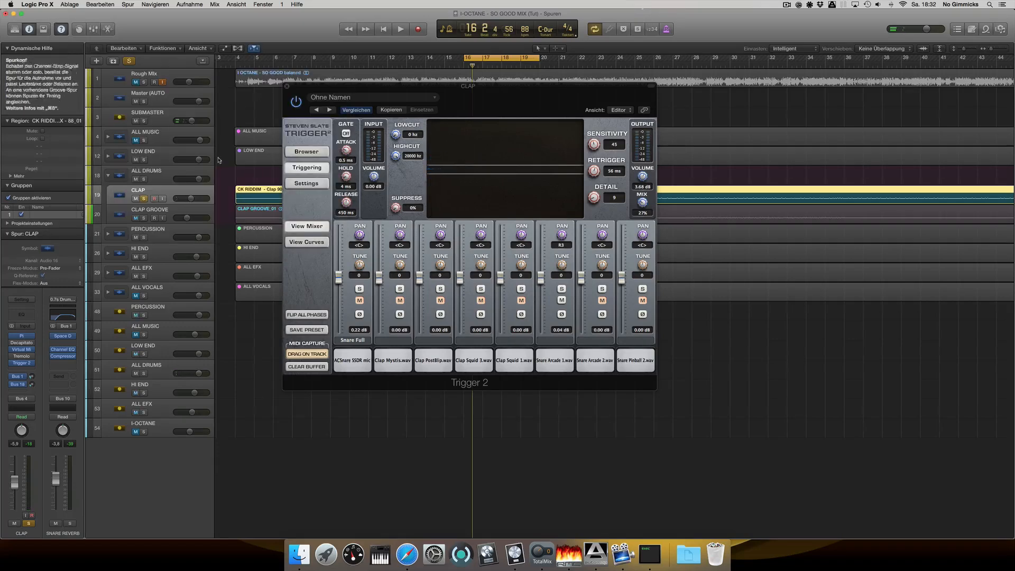
click(287, 86)
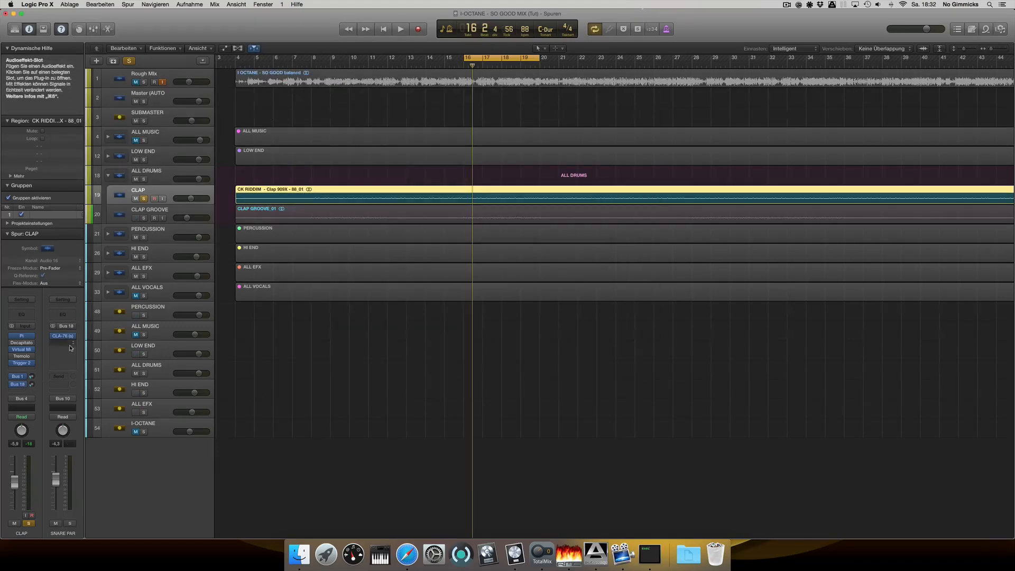
Inspect the CLA-76 on SNARE PAR while listening to it soloed with CLAP, and clear the solos and close the window
click(63, 336)
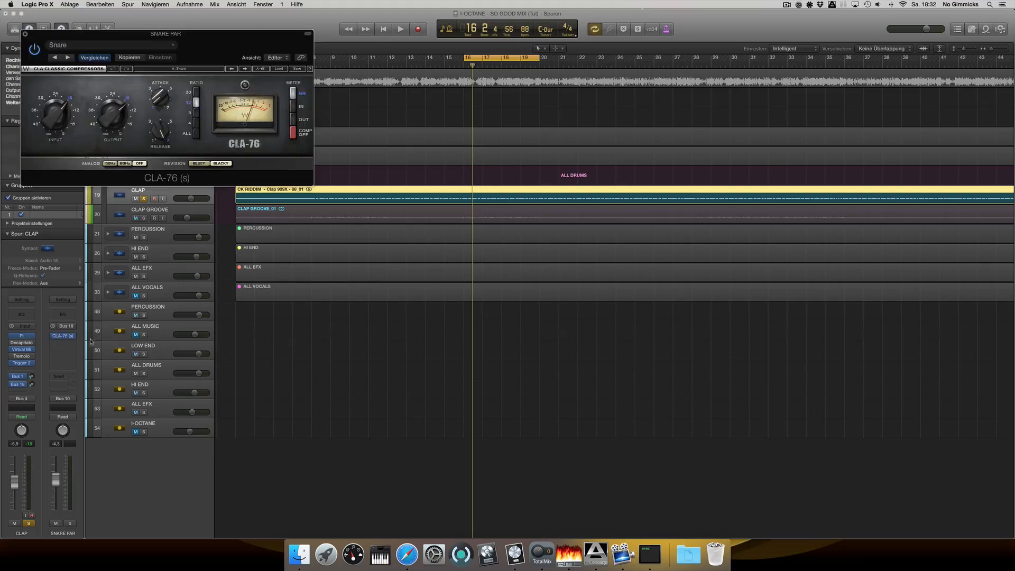
key(space)
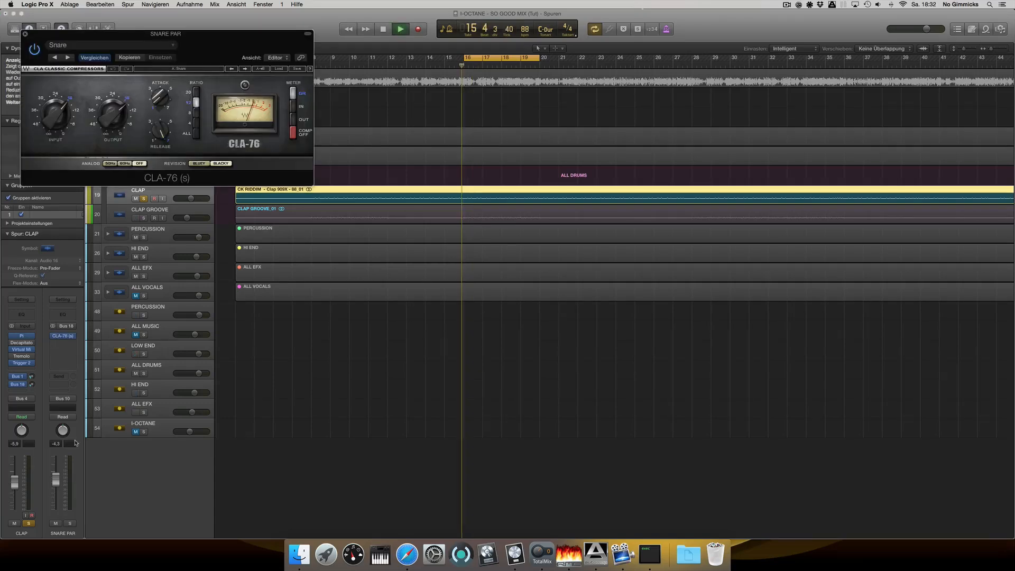
click(70, 523)
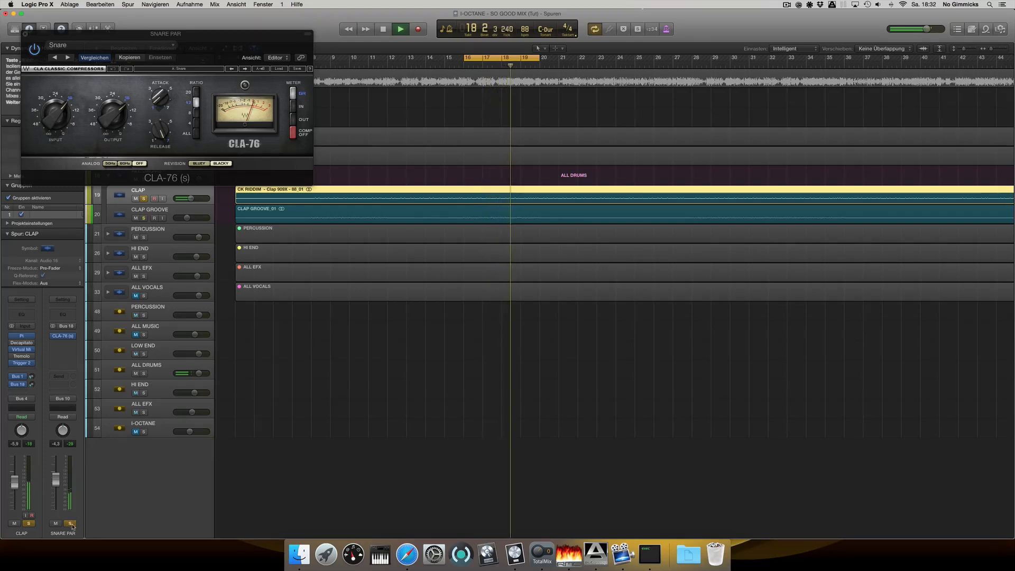
key(space)
click(29, 525)
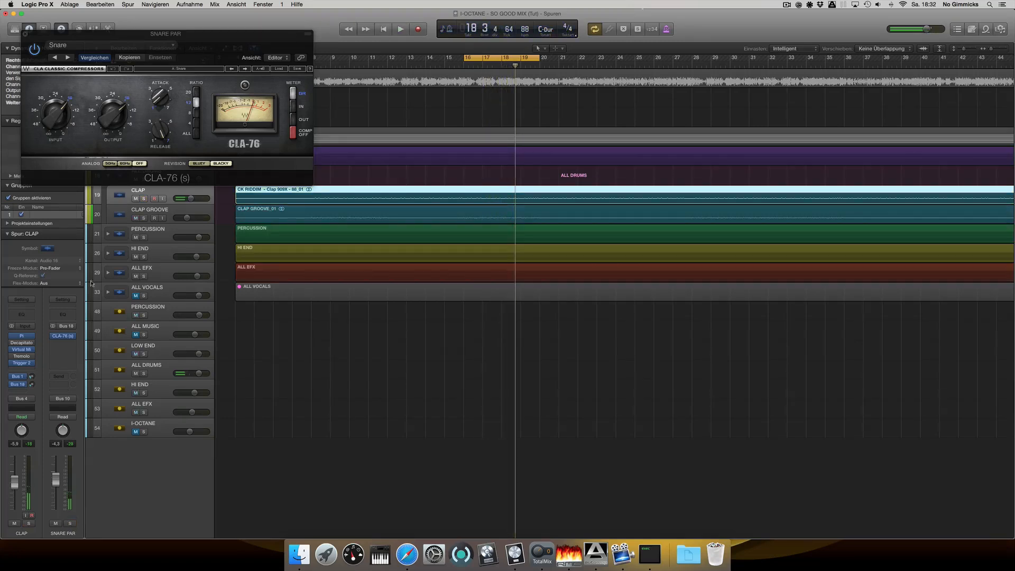
click(23, 35)
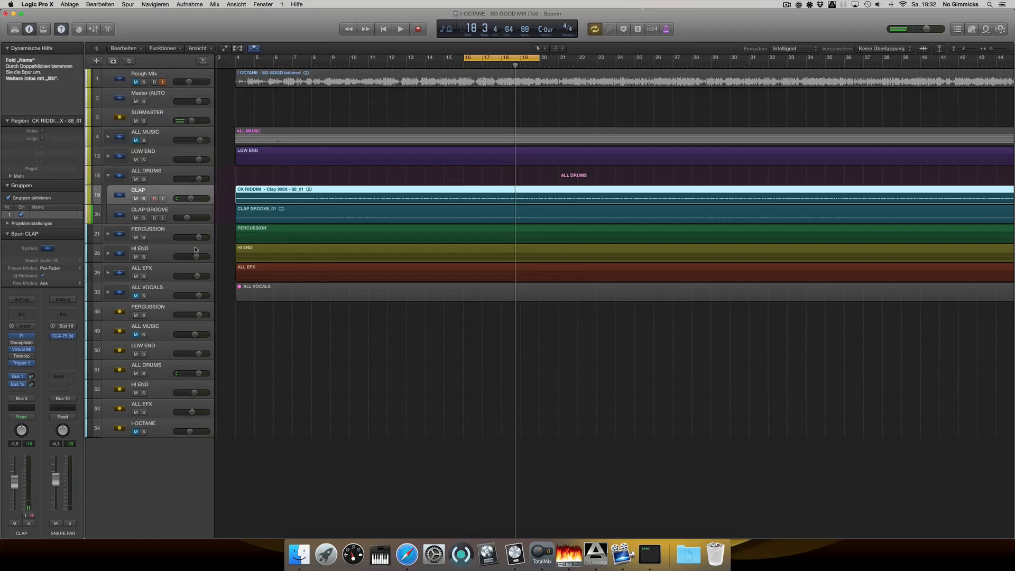
Collapse the ALL DRUMS stack, expand the PERCUSSION stack, and select TABLA 1
click(107, 176)
click(109, 195)
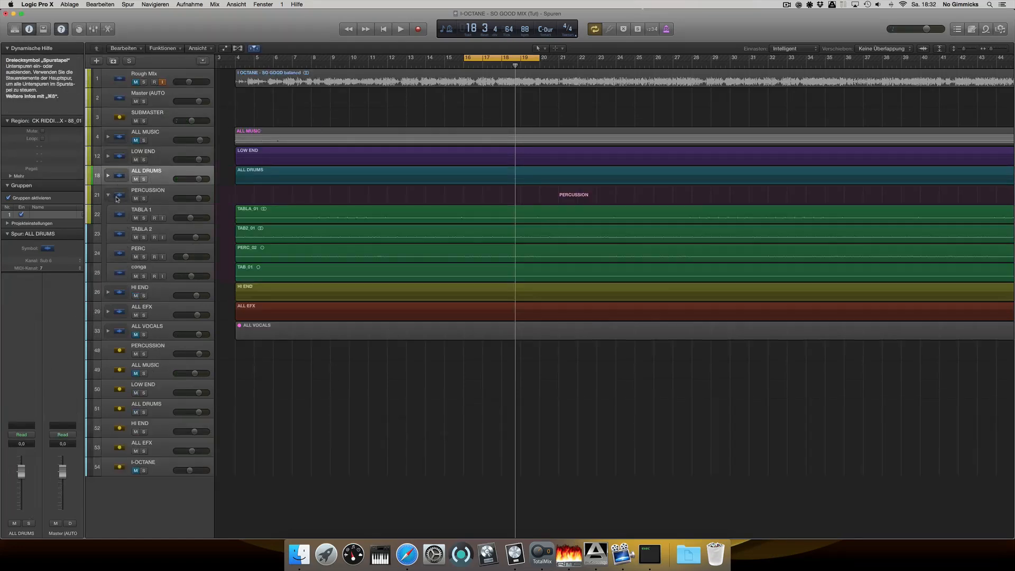
click(162, 210)
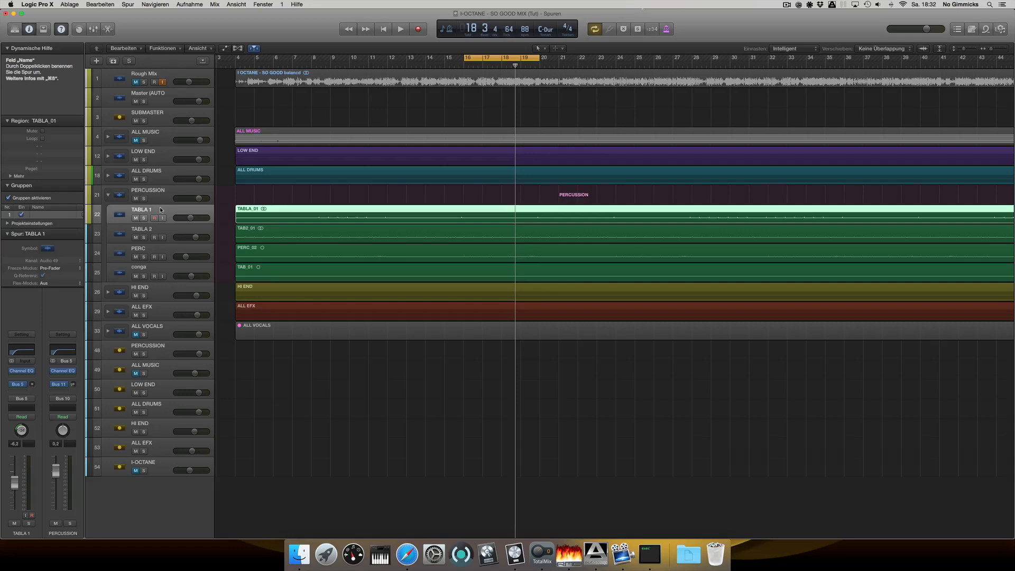
Solo TABLA 1 and TABLA 2, listen to them, and examine the Channel EQ on TABLA 2
click(144, 218)
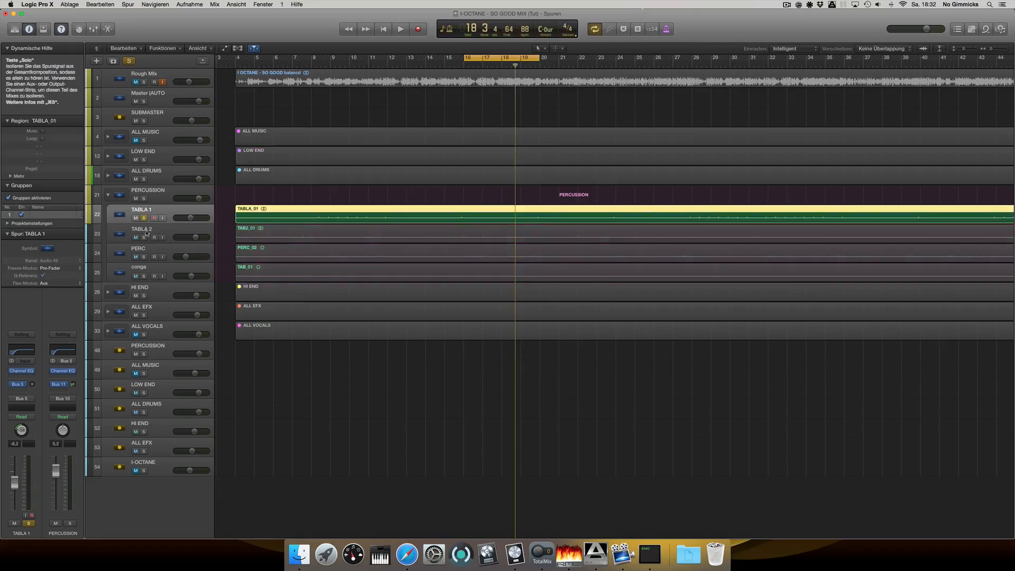
click(144, 237)
key(space)
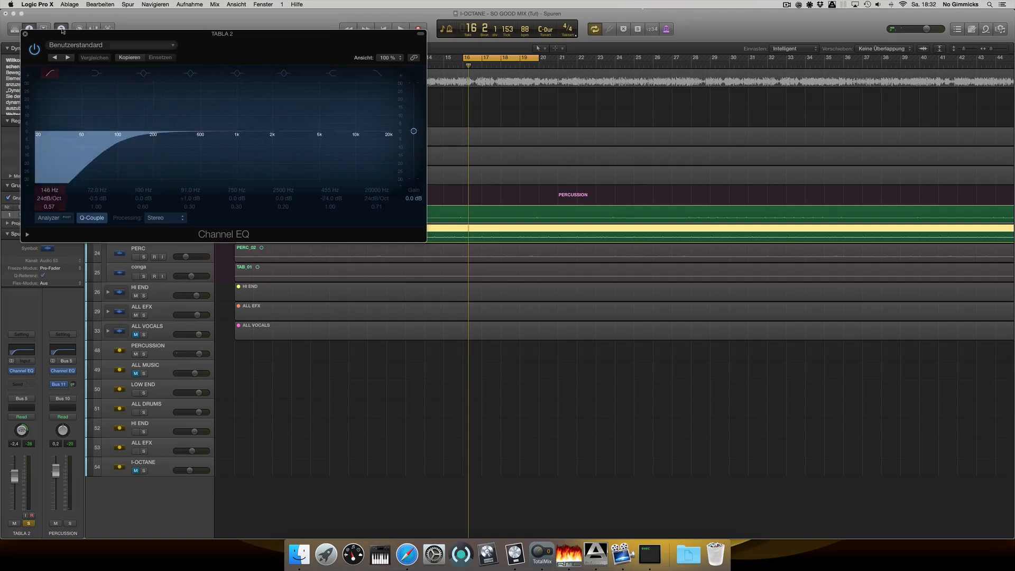
click(25, 34)
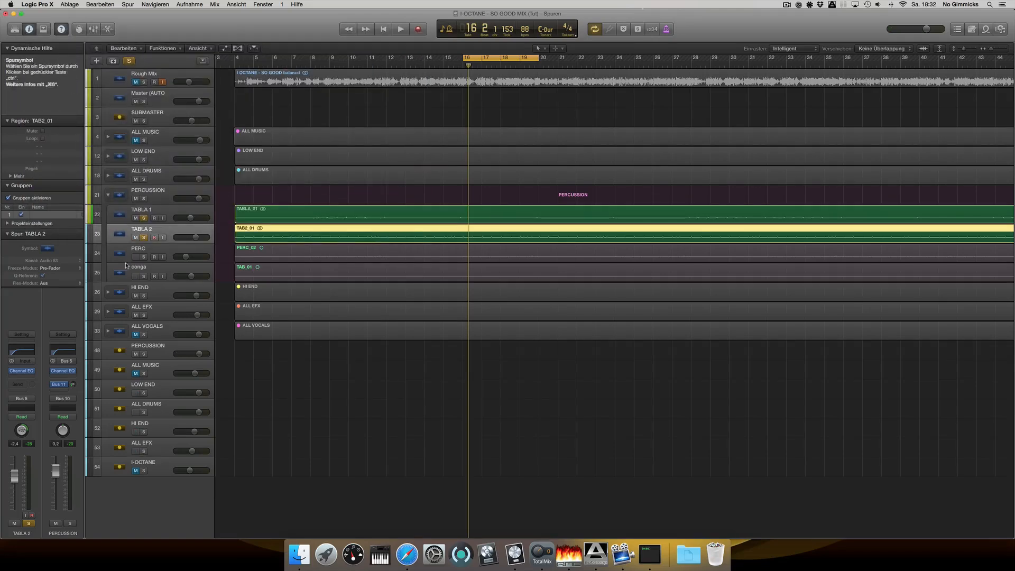
Add PERC to the soloed tracks and examine its Sample Delay settings during playback
click(144, 258)
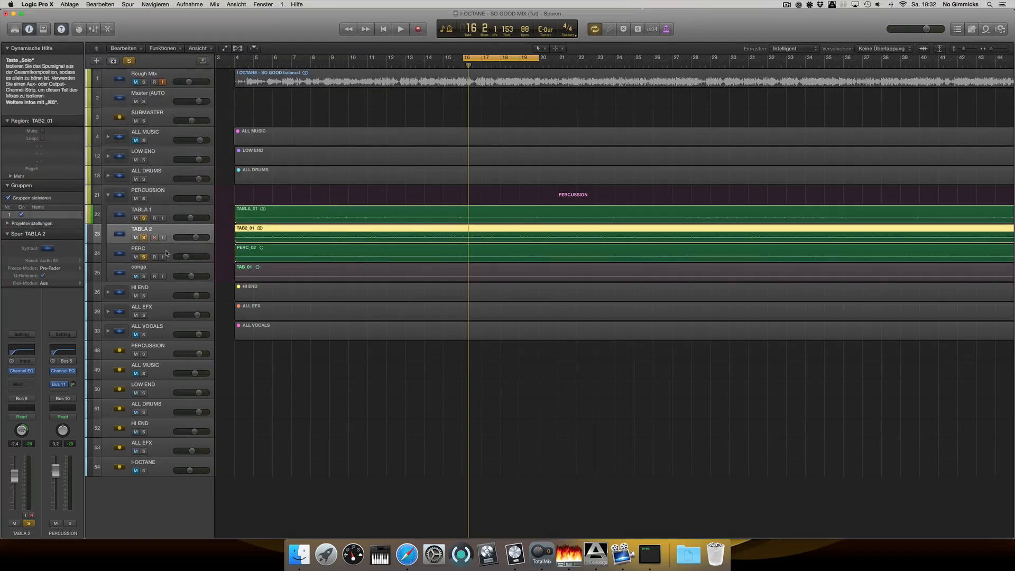
click(167, 253)
key(space)
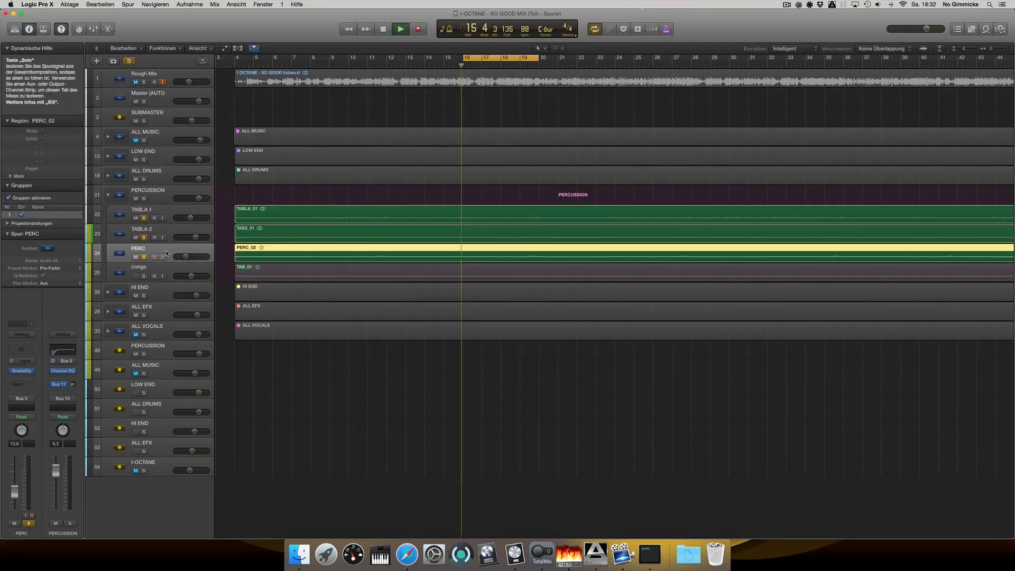
click(22, 371)
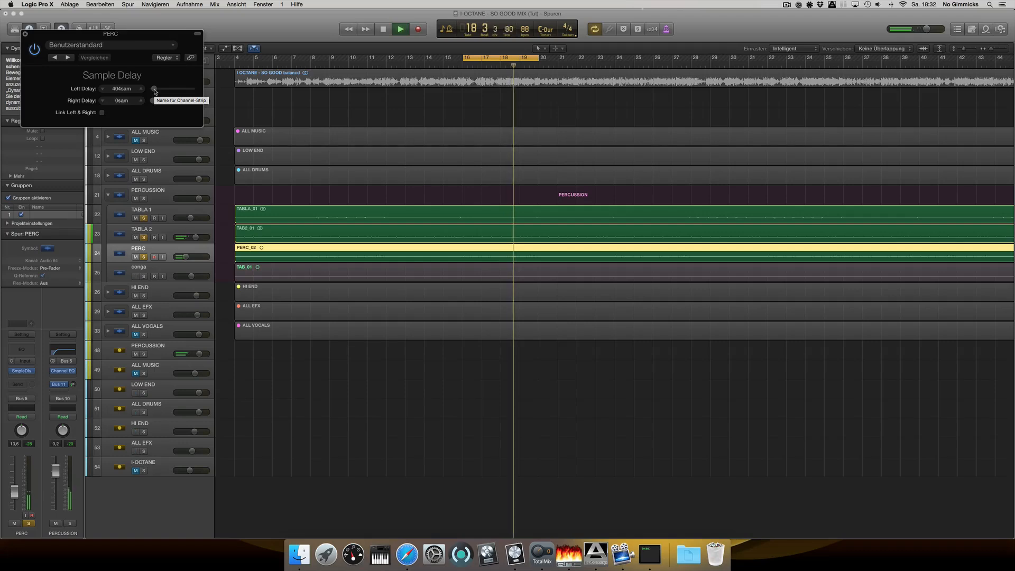
click(25, 34)
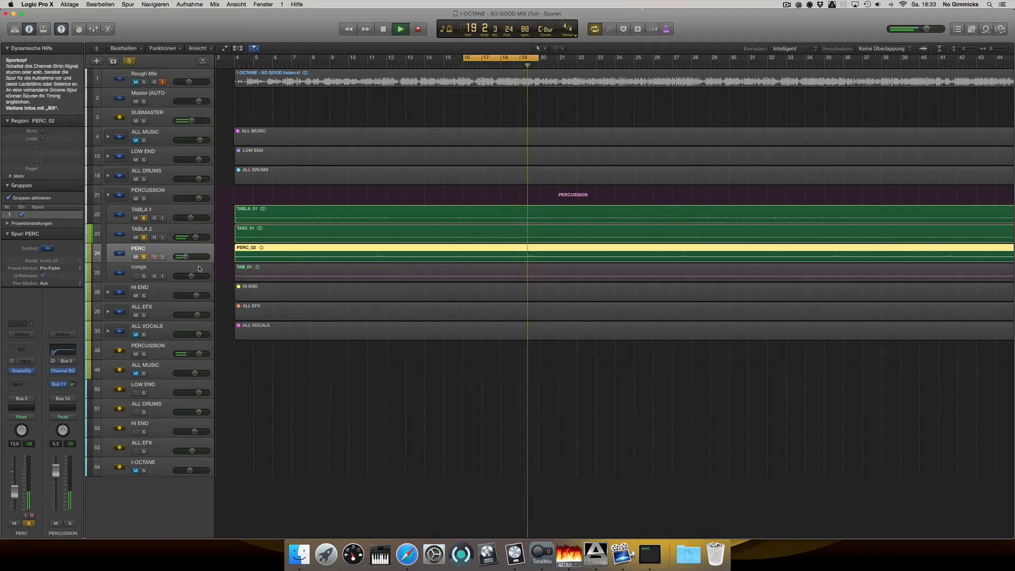
Examine the conga track's Channel EQ, close it, and clear the solos on the percussion tracks
click(175, 268)
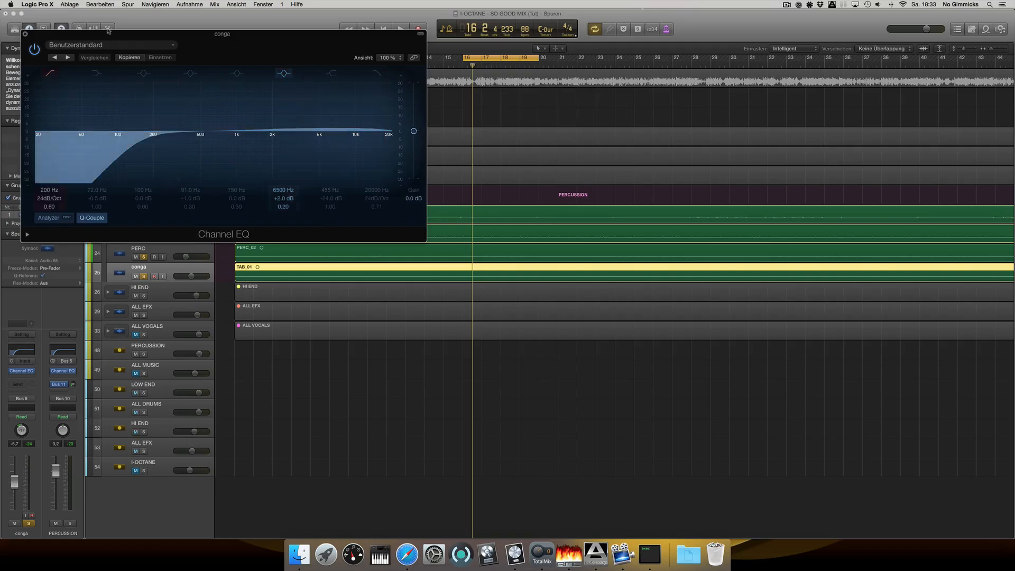
click(25, 33)
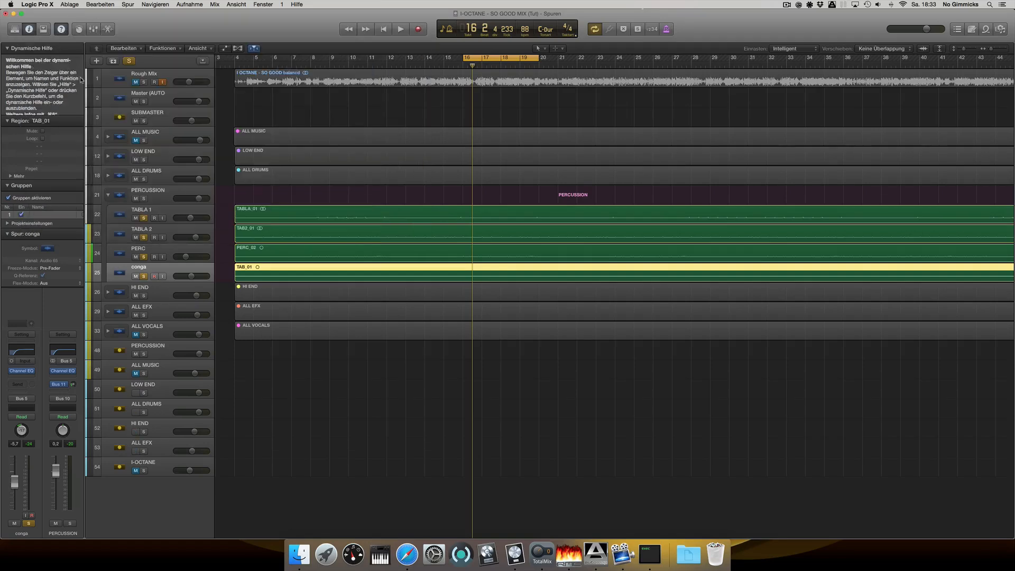
click(143, 218)
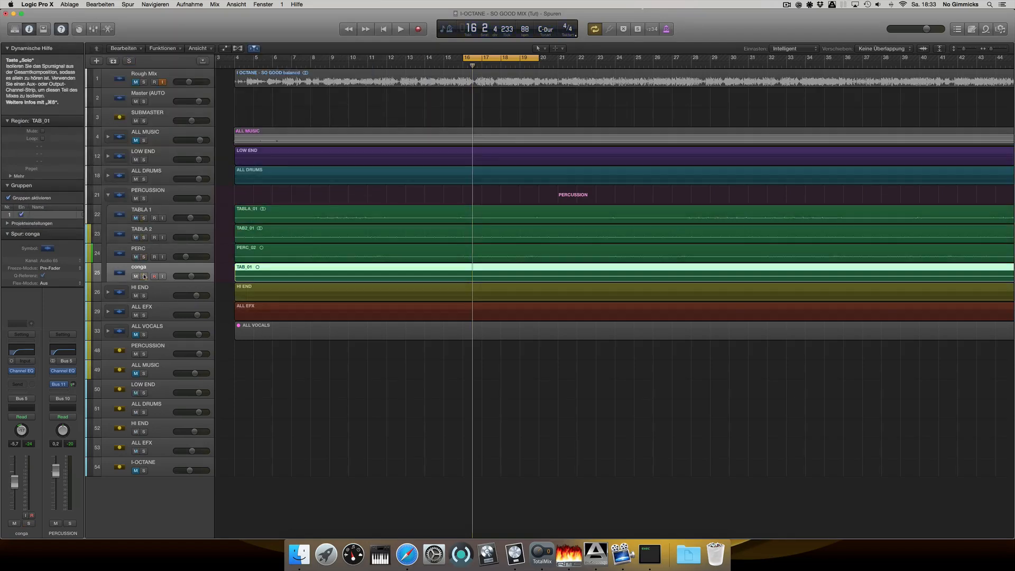
click(135, 199)
click(135, 198)
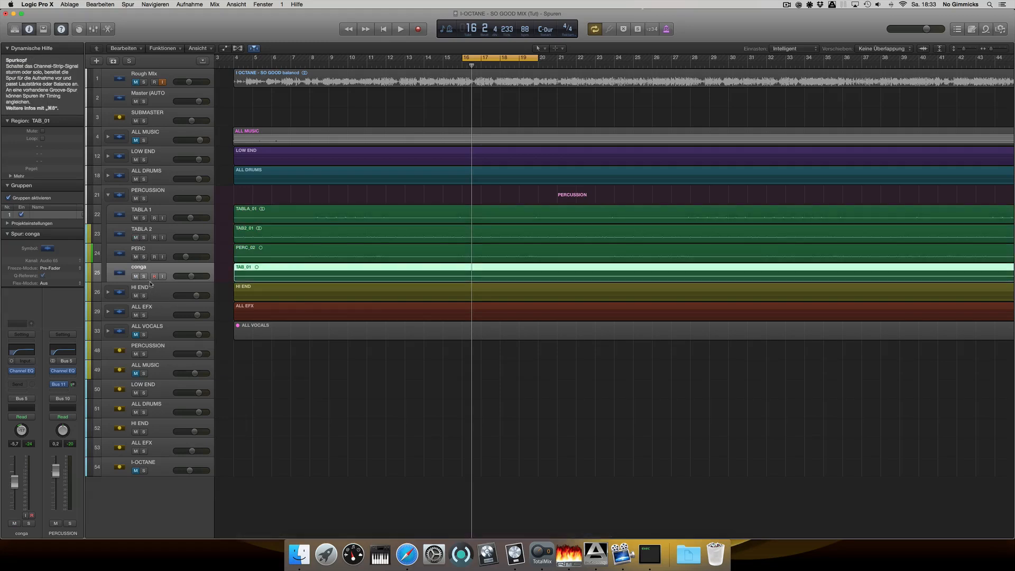
Expand the HI END stack and listen to CCHIME_01 and CLOSED HH soloed together
click(108, 292)
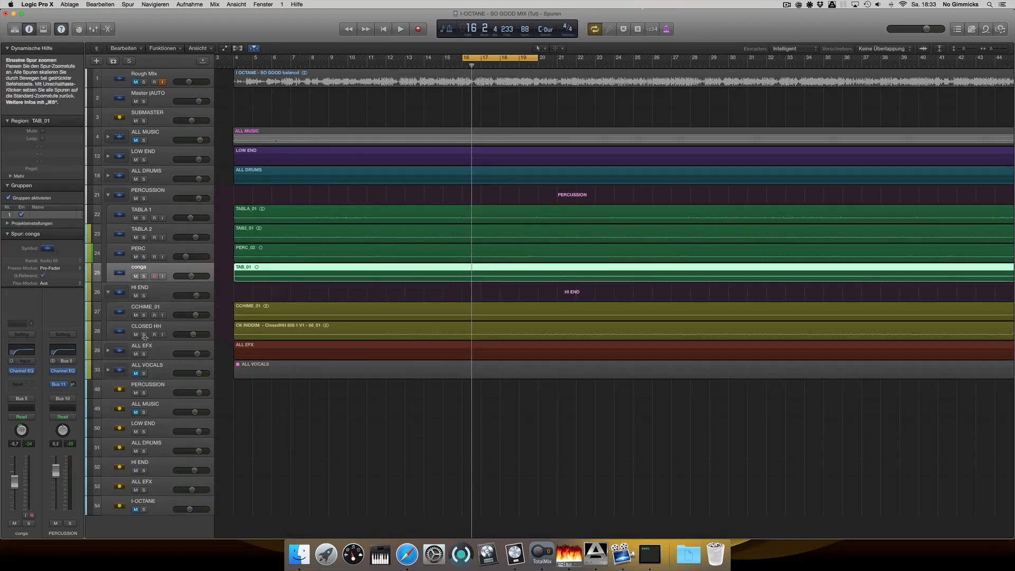
click(145, 315)
click(144, 335)
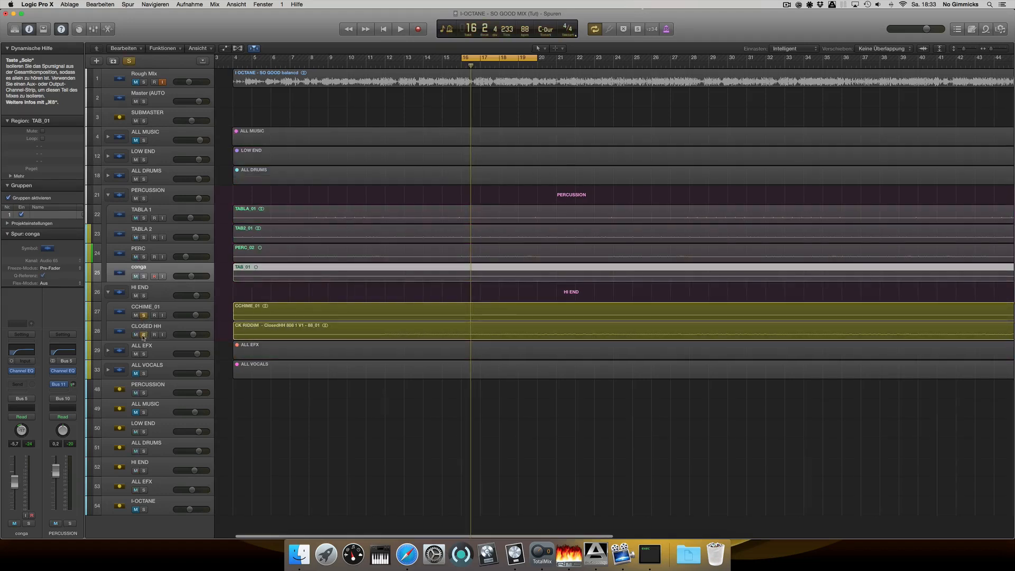
key(space)
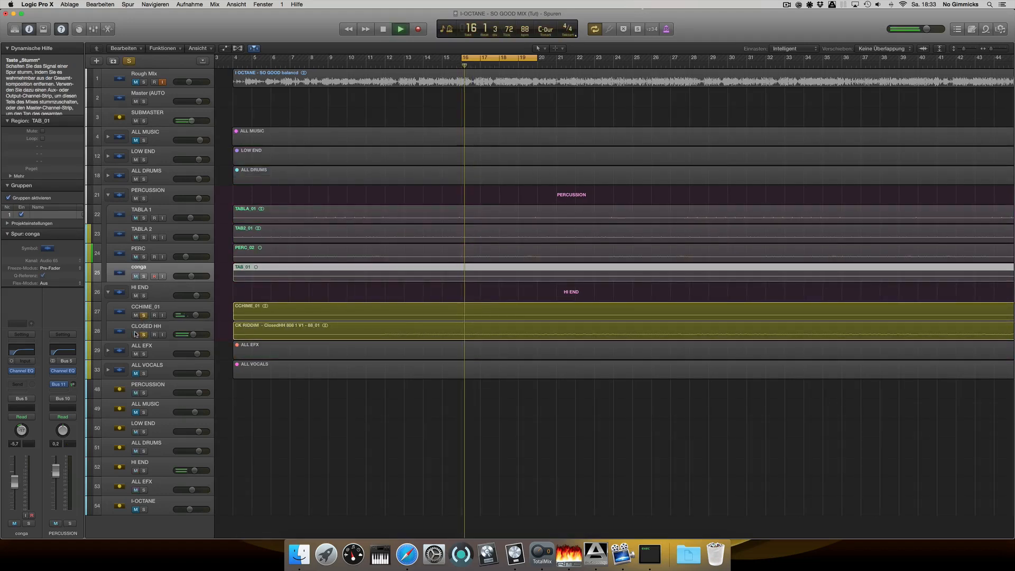
Select CLOSED HH and examine its Sample Delay settings during playback
click(163, 311)
click(162, 327)
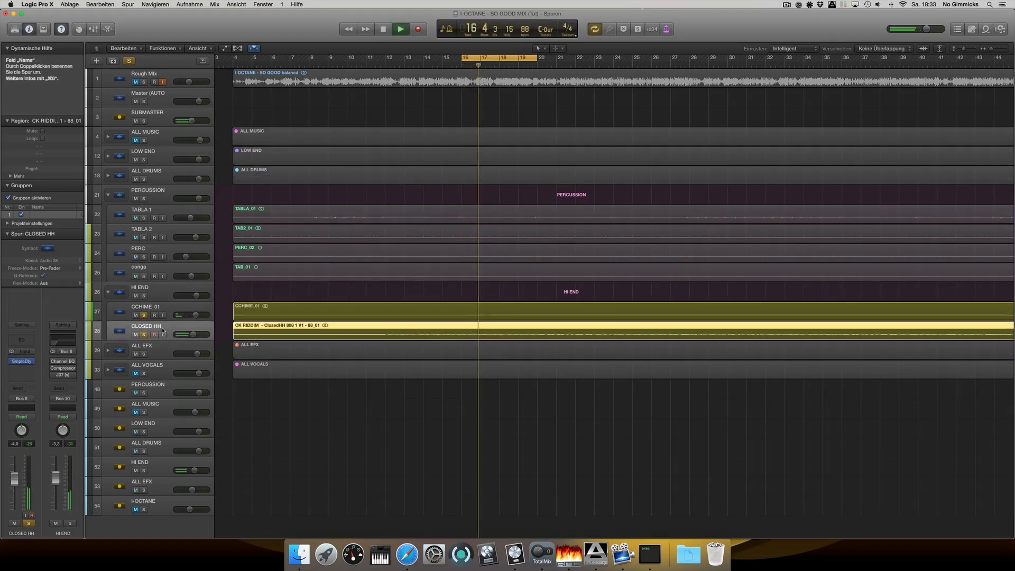
click(24, 363)
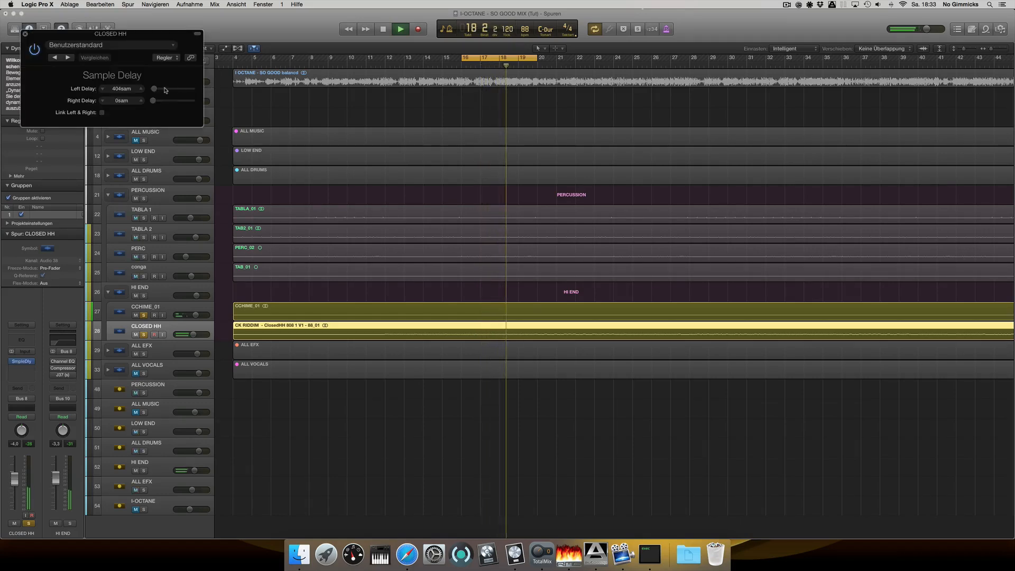
click(25, 35)
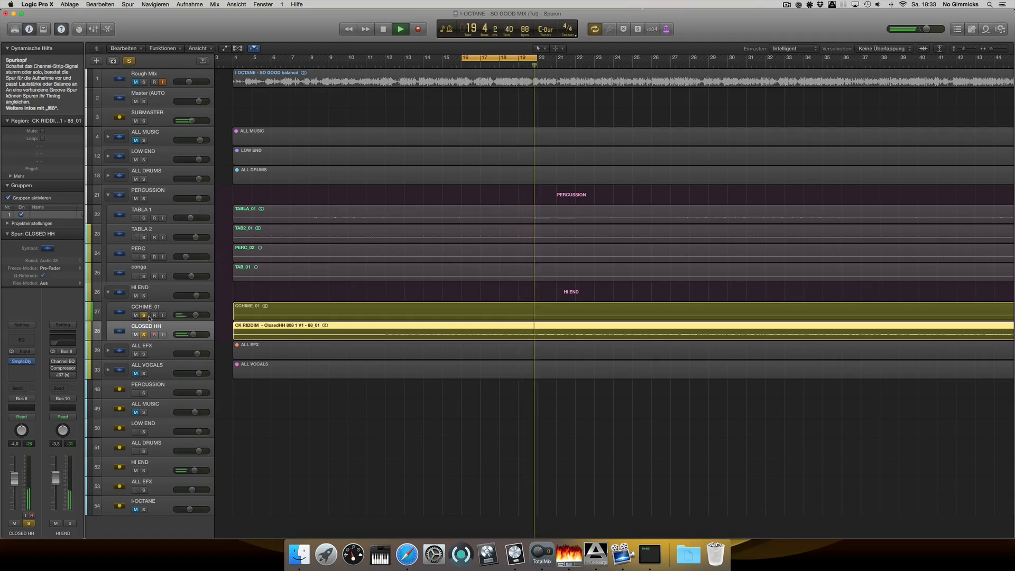
Unsolo CLOSED HH and CCHIME_01, and switch the expanded track stack from HI END to ALL EFX
drag(144, 335, 144, 315)
click(109, 293)
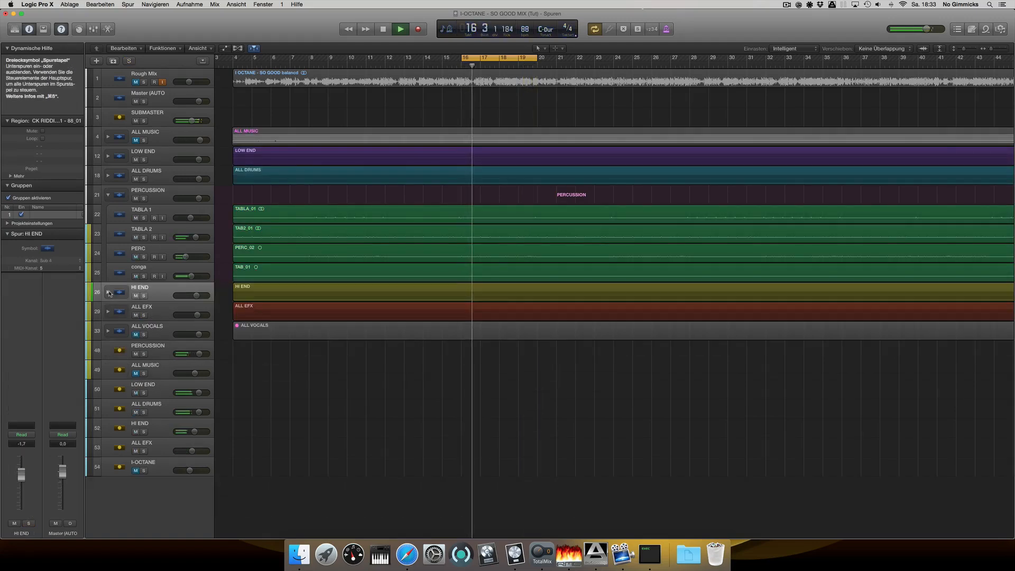
click(108, 313)
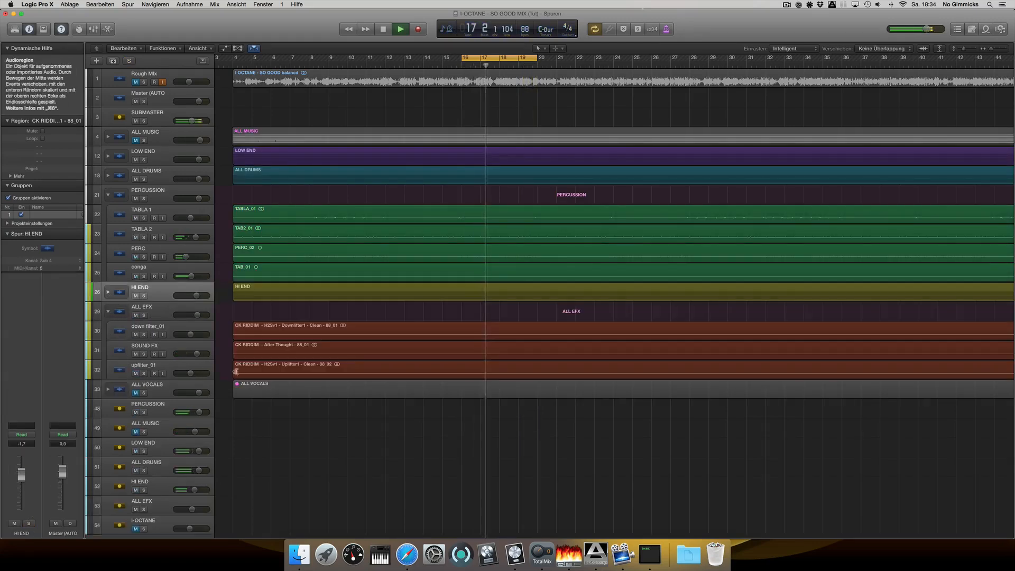
Select the down filter_01 track and inspect the Stereo Delay on its ALL EFX bus
click(176, 330)
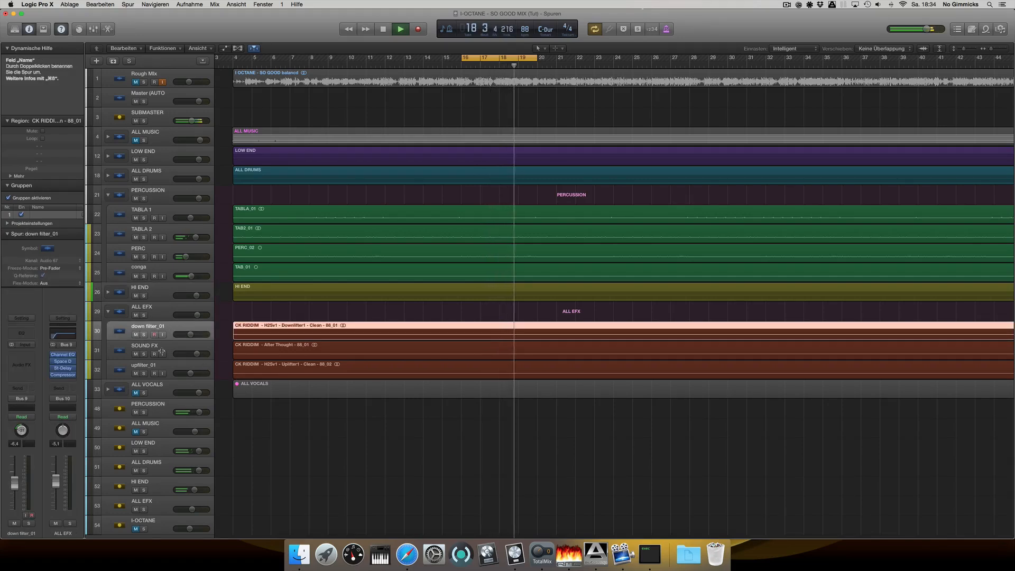
click(63, 368)
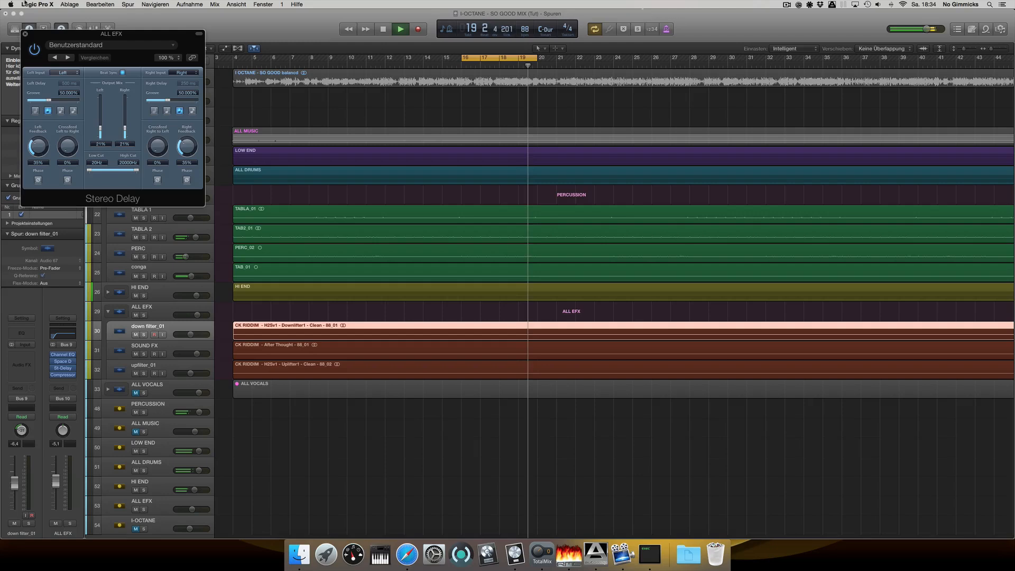
click(25, 33)
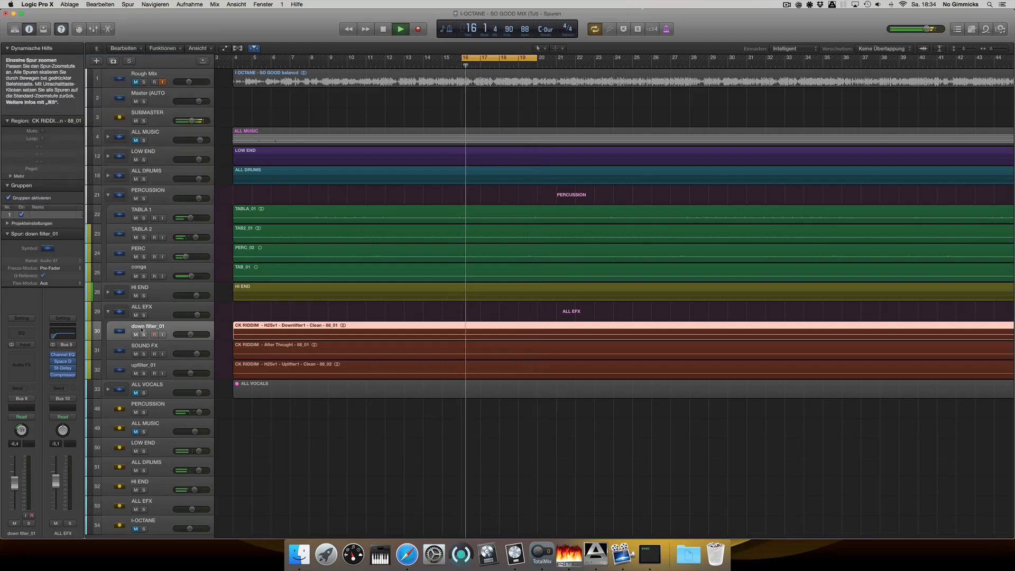
Collapse the ALL EFX and PERCUSSION track stacks, stop playback, and expand the ALL MUSIC stack
click(119, 316)
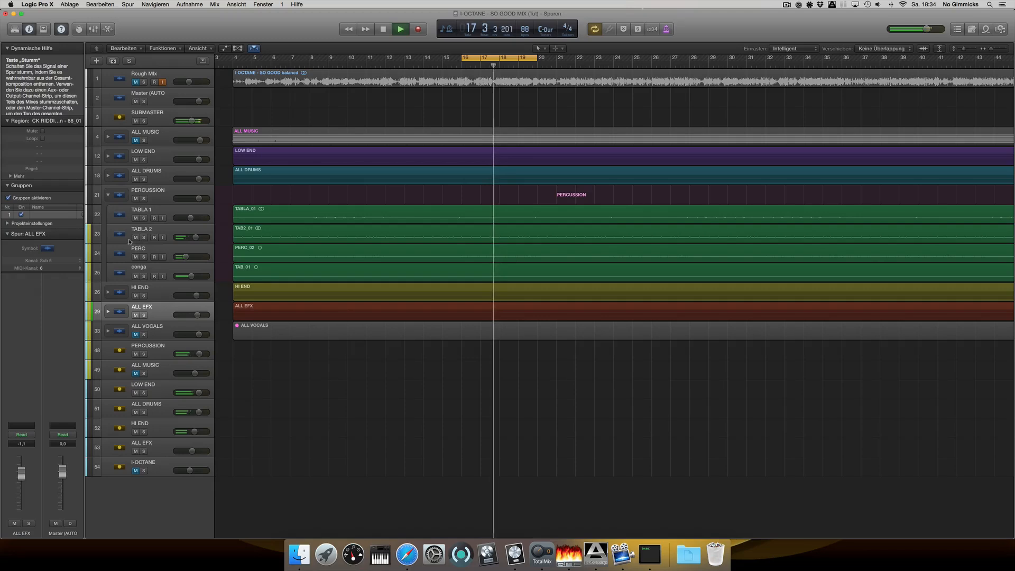
key(space)
click(108, 195)
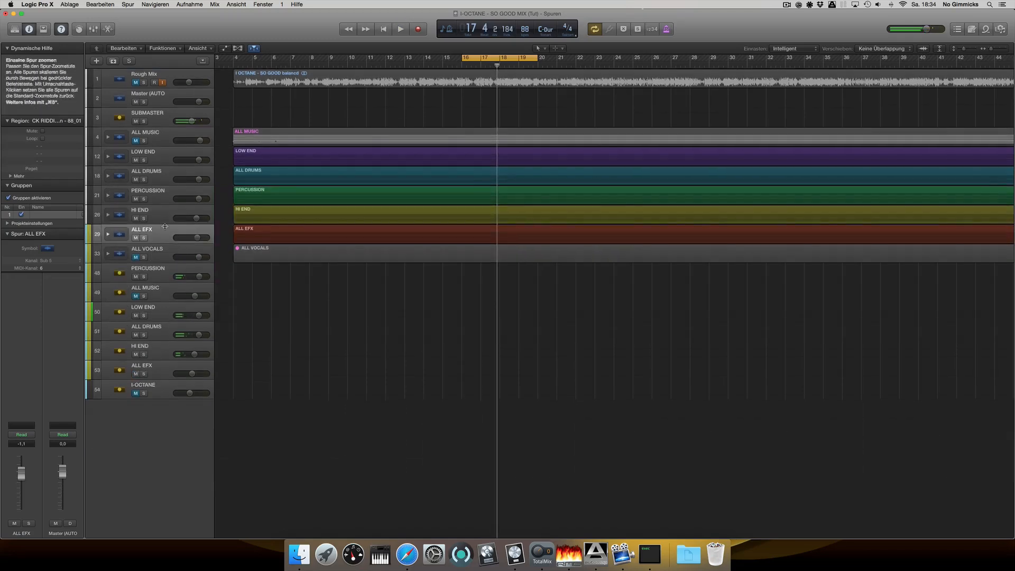
click(107, 137)
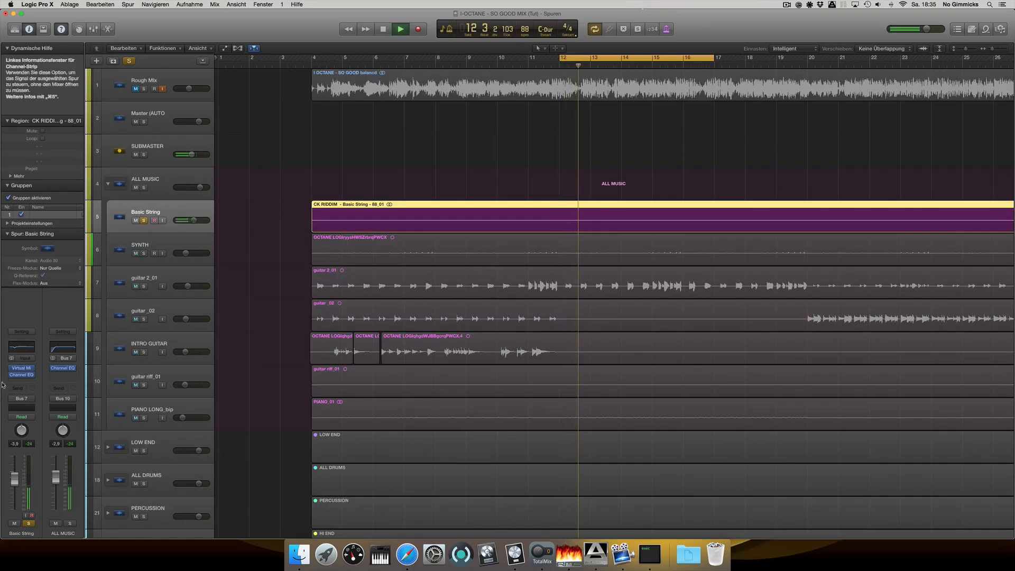
Inspect the Virtual Mix Rack and Channel EQ on the Basic String track, playing the track while viewing the EQ
click(28, 372)
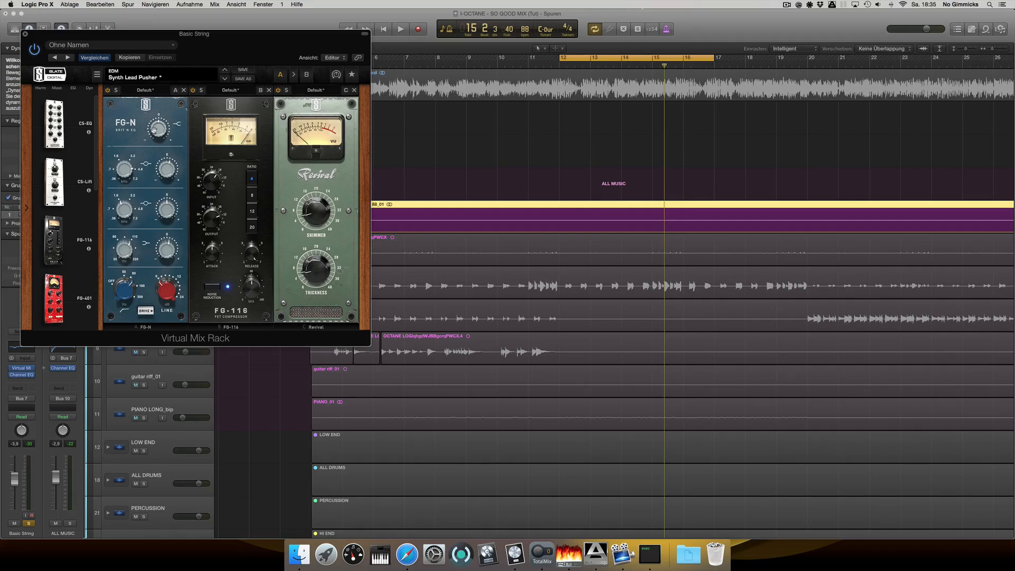
click(25, 35)
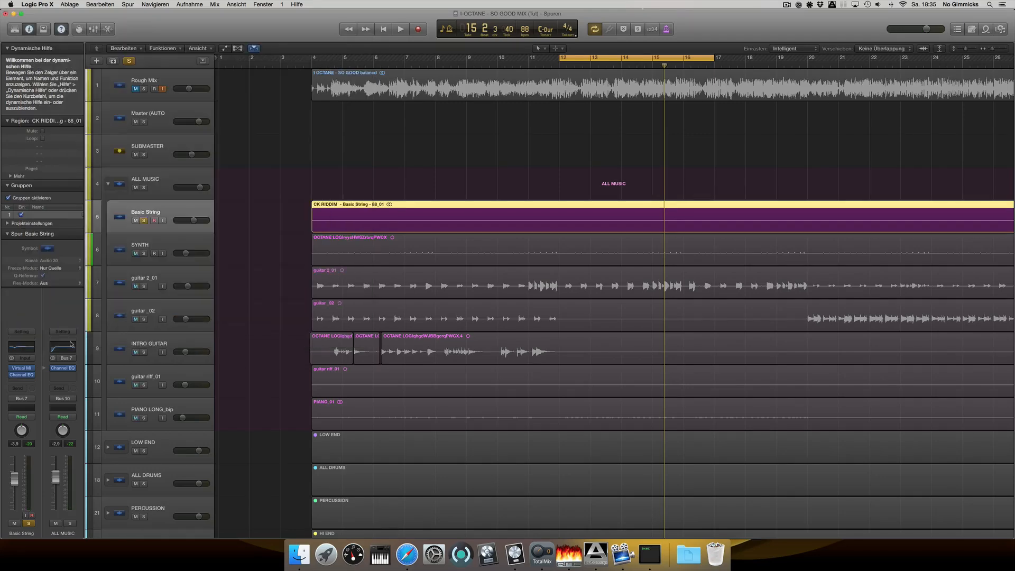
click(24, 377)
key(space)
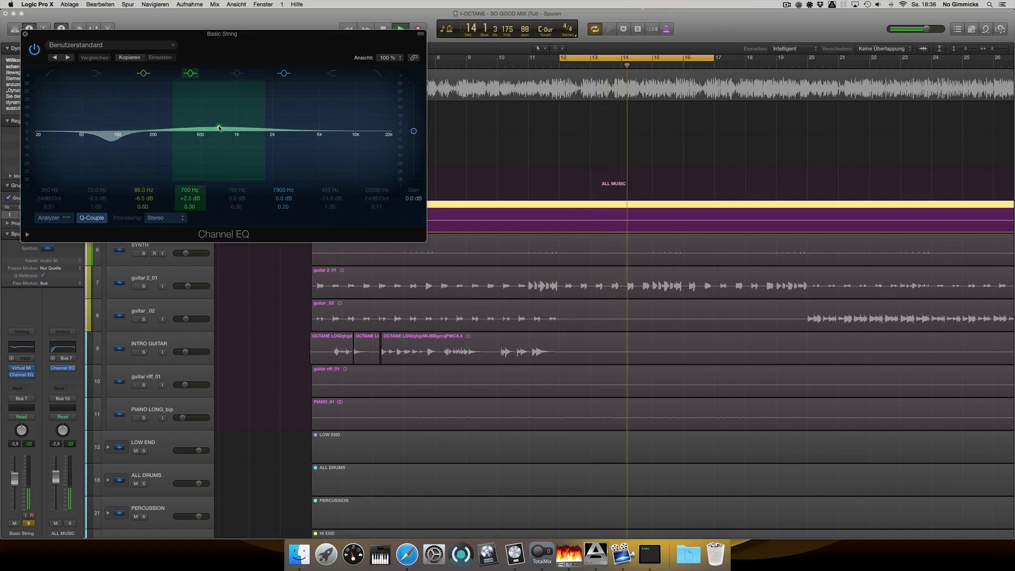
key(space)
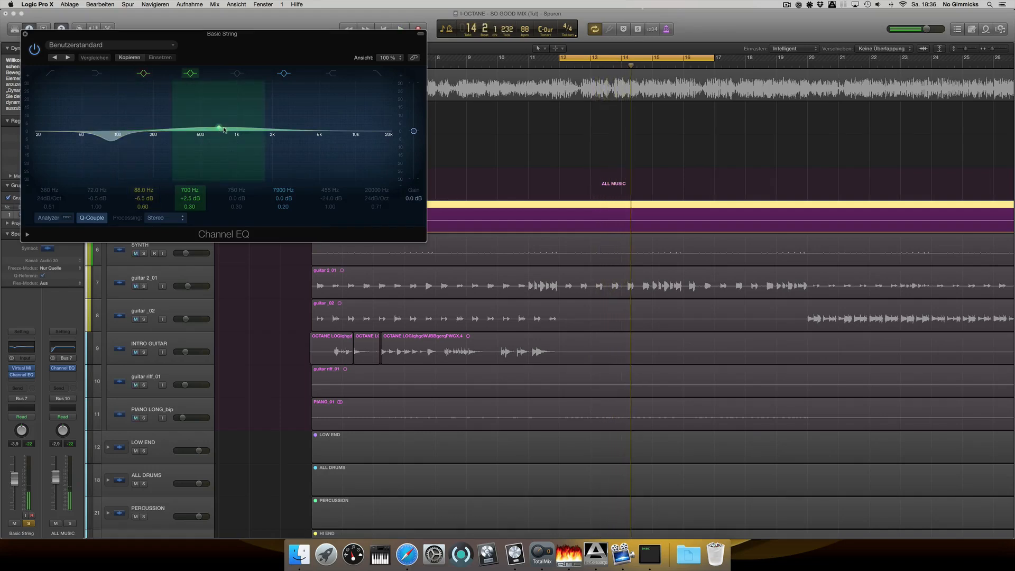
click(26, 36)
Solo SYNTH instead of Basic String, start playback, and select the SYNTH track
click(438, 259)
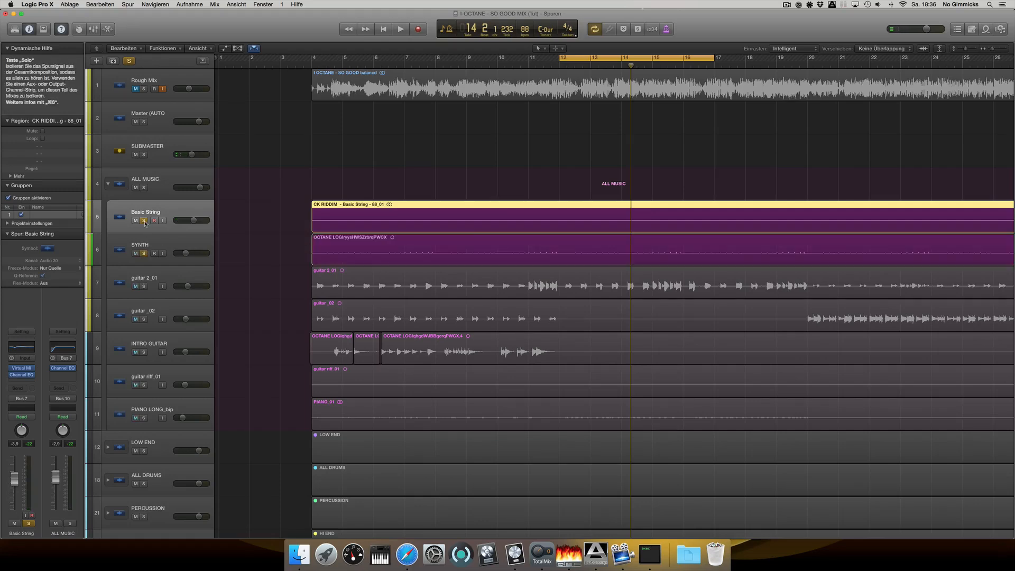
key(space)
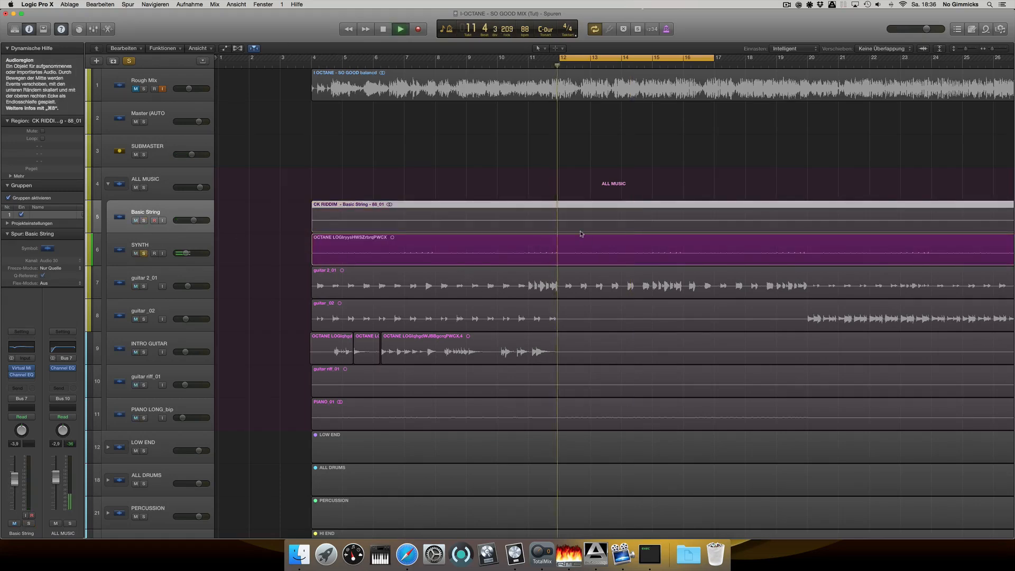
click(189, 248)
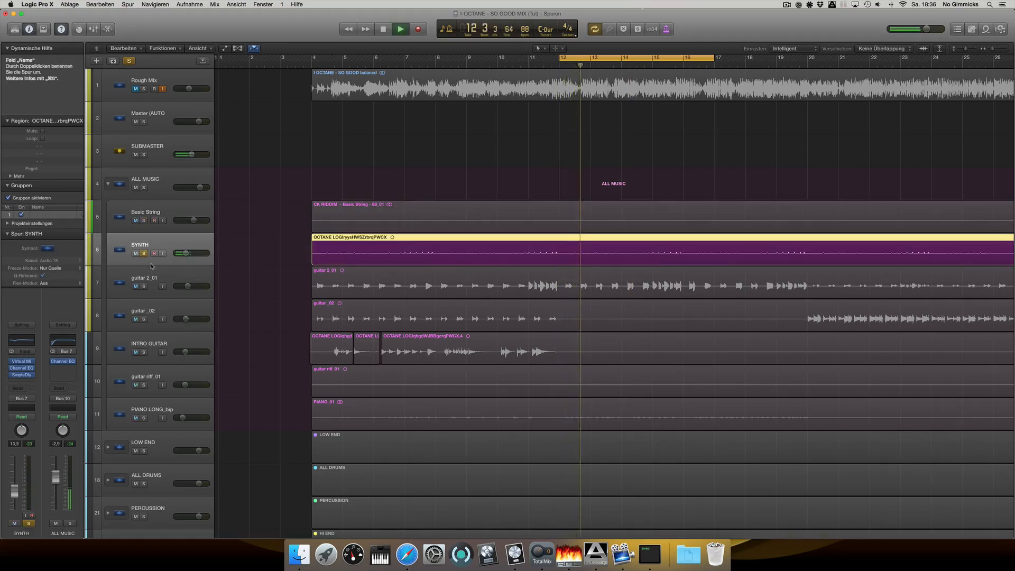
Inspect SYNTH's Virtual Mix Rack, Channel EQ and Sample Delay settings during playback, and close all three plug-in windows
click(25, 362)
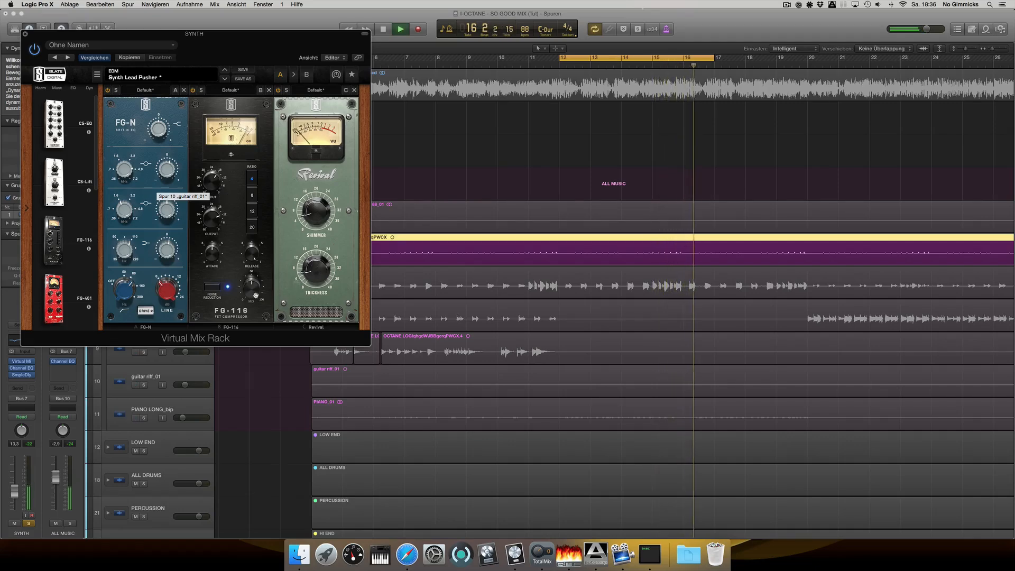
key(space)
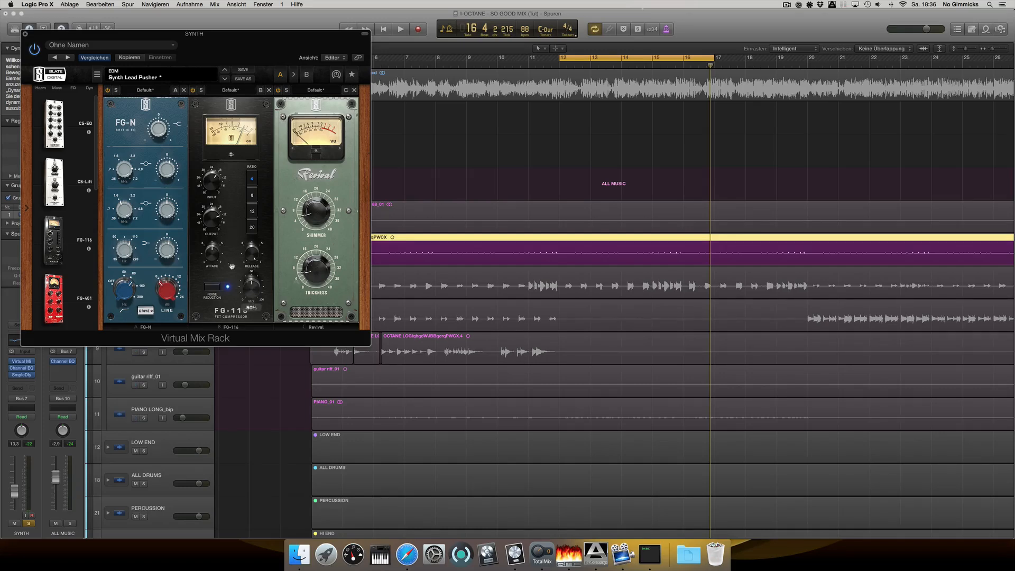
key(space)
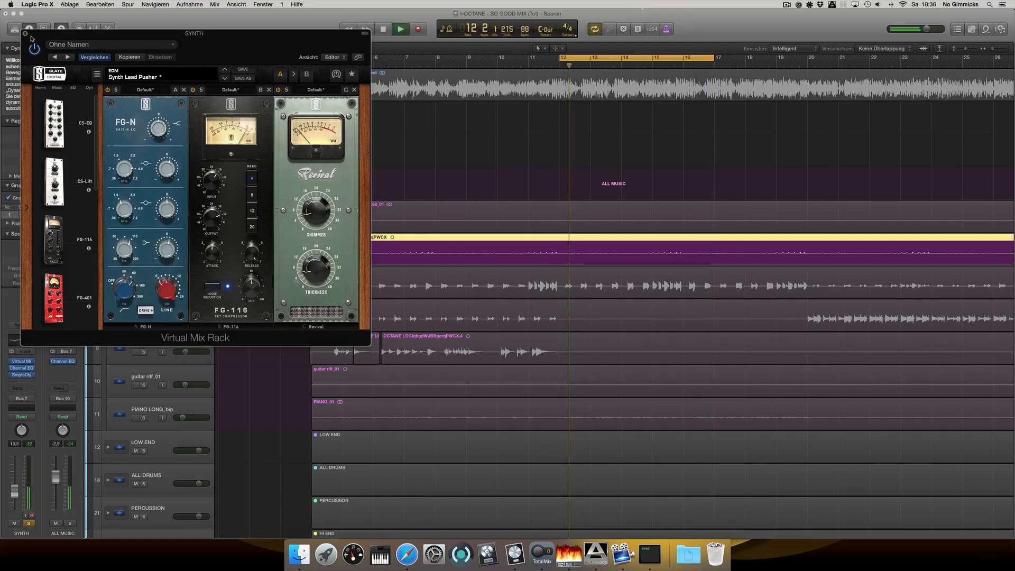
click(24, 369)
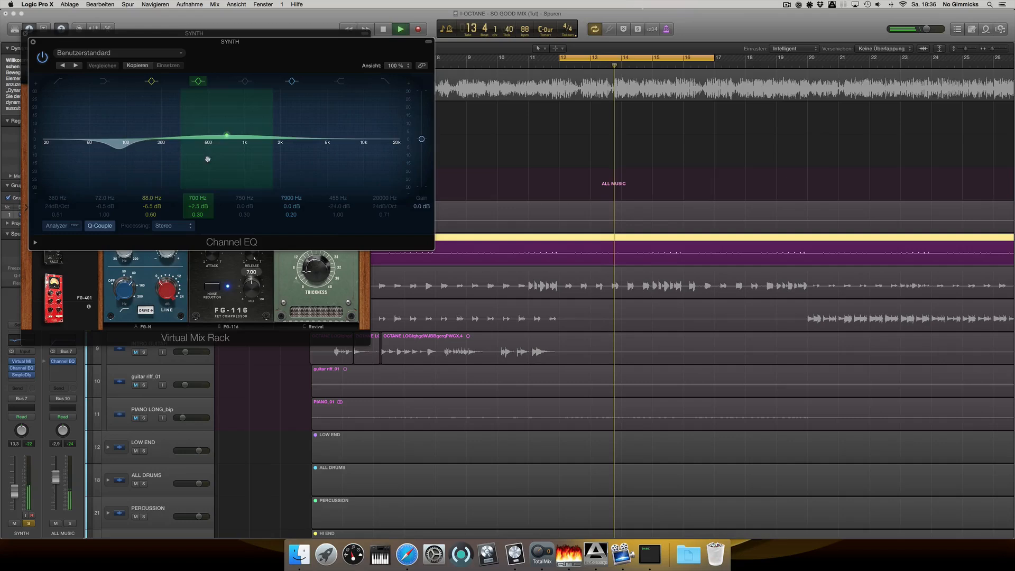
click(21, 375)
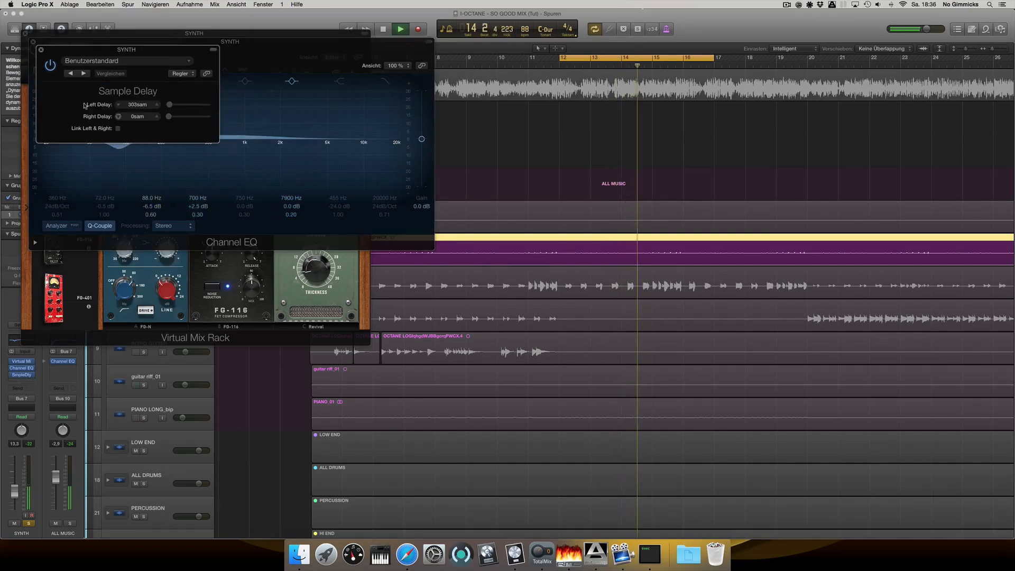
click(41, 50)
click(33, 42)
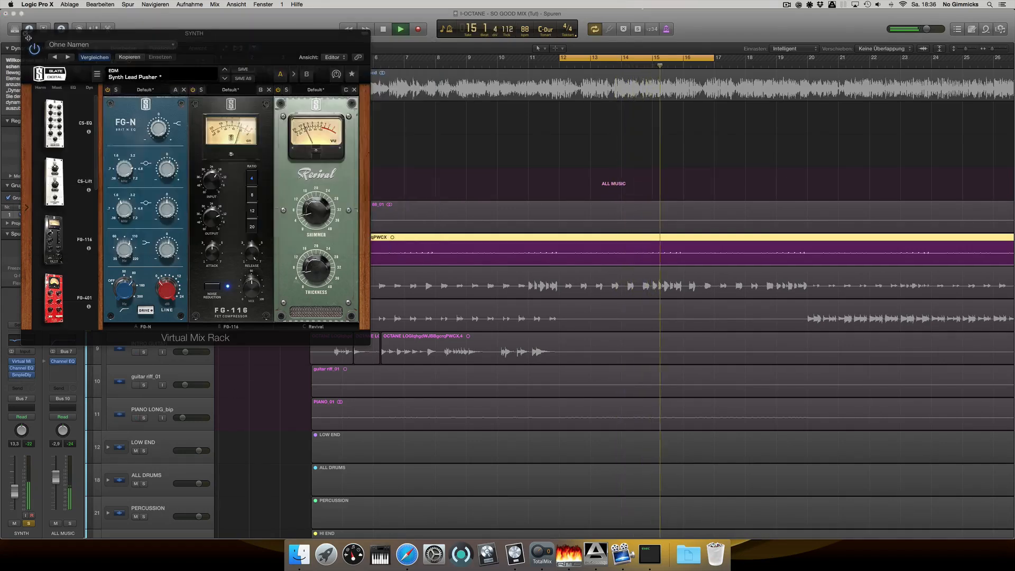
click(25, 33)
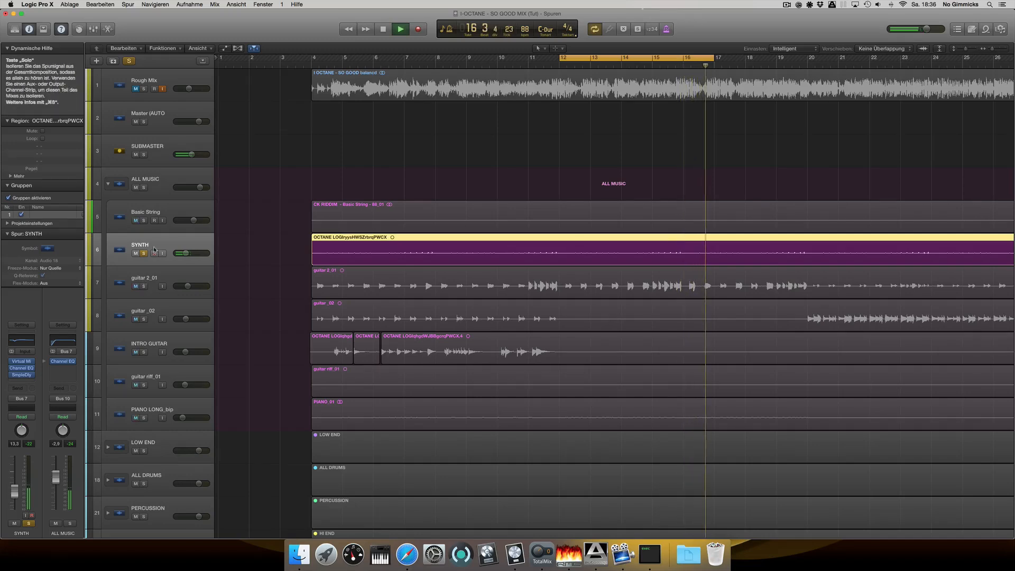
Listen to guitar 2_01, SYNTH and Basic String soloed together, and leave only guitar 2_01 soloed
key(Up)
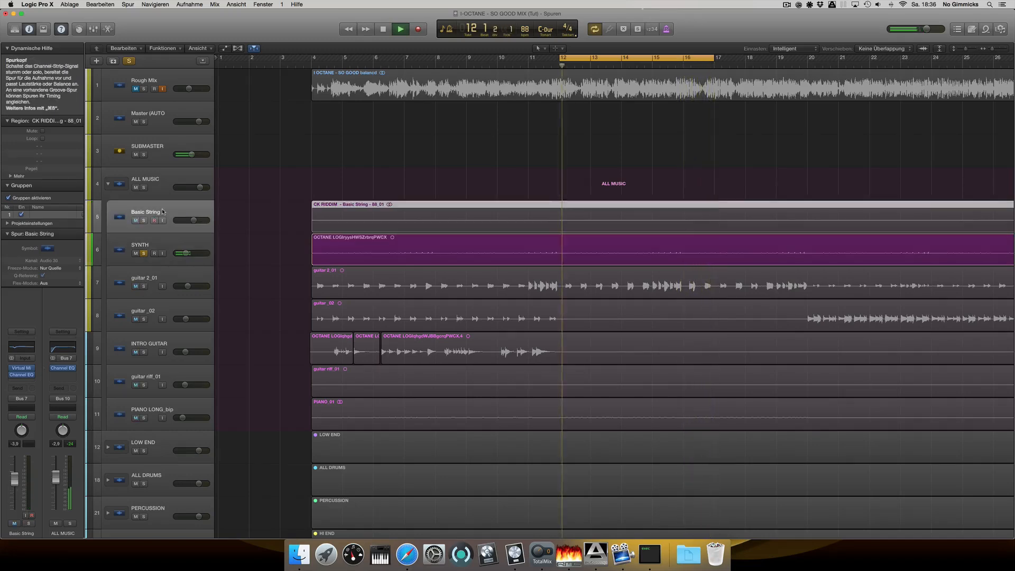
click(152, 280)
click(144, 286)
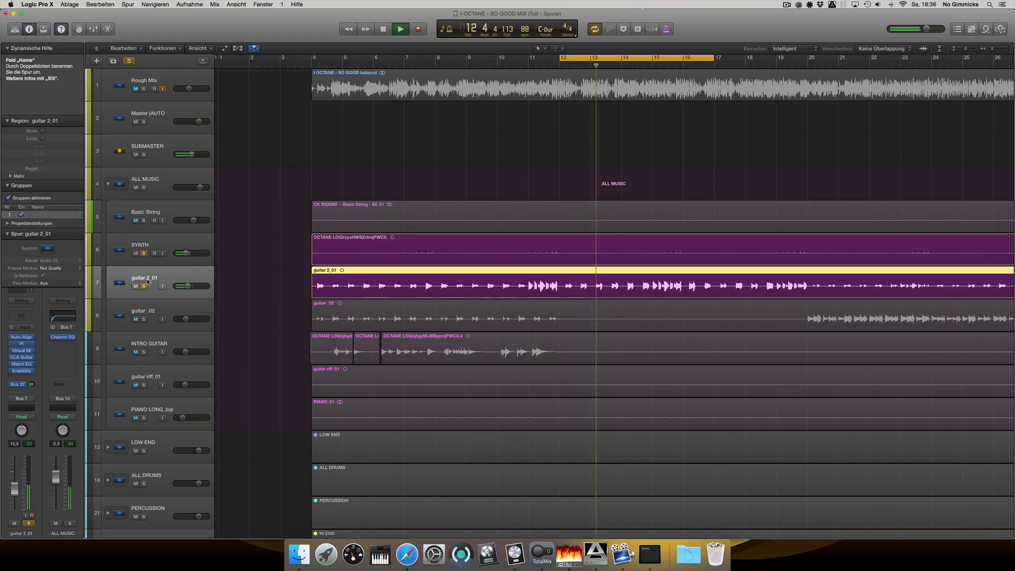
click(144, 220)
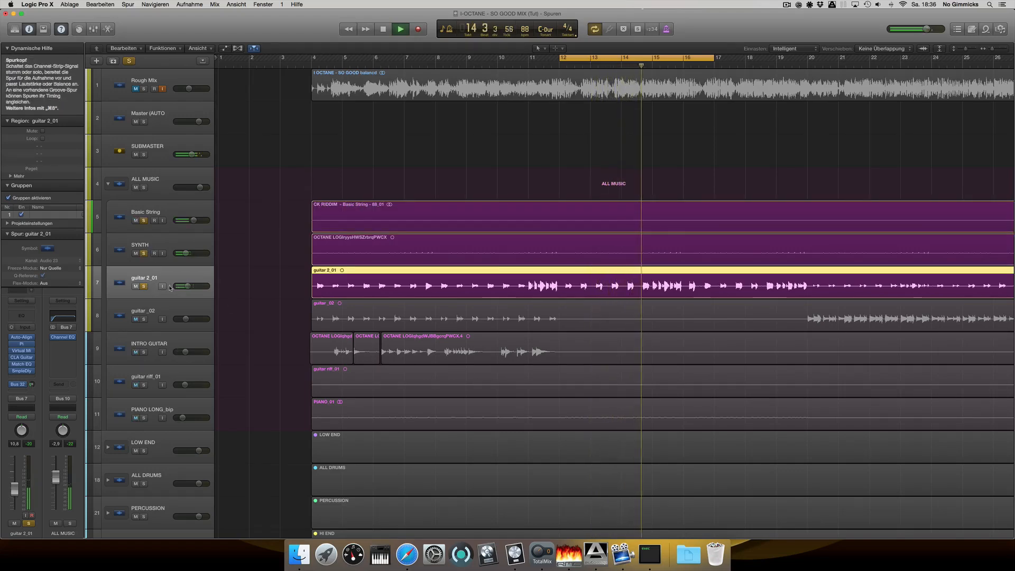
scroll(161, 281, right, 1)
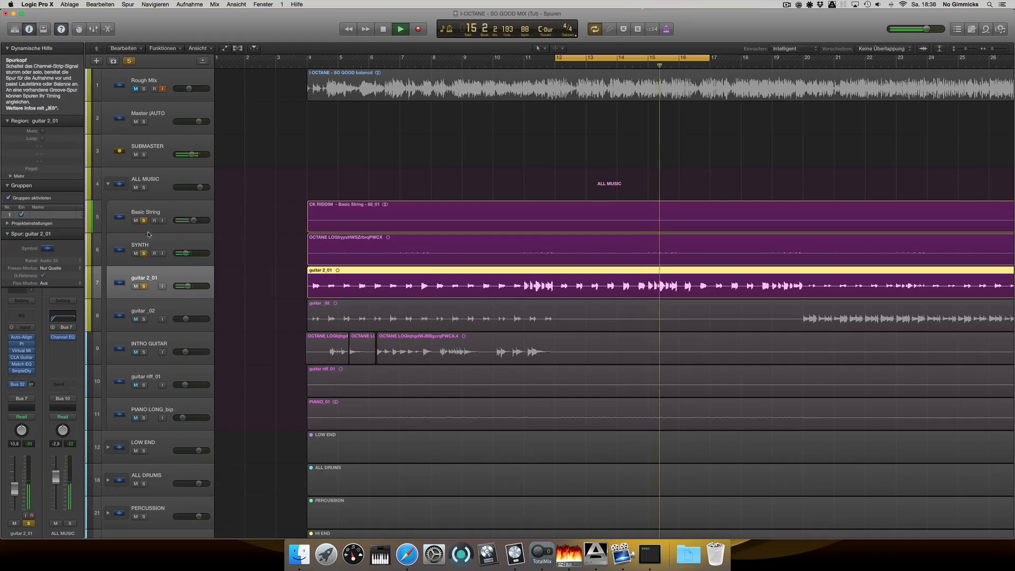
scroll(144, 230, right, 1)
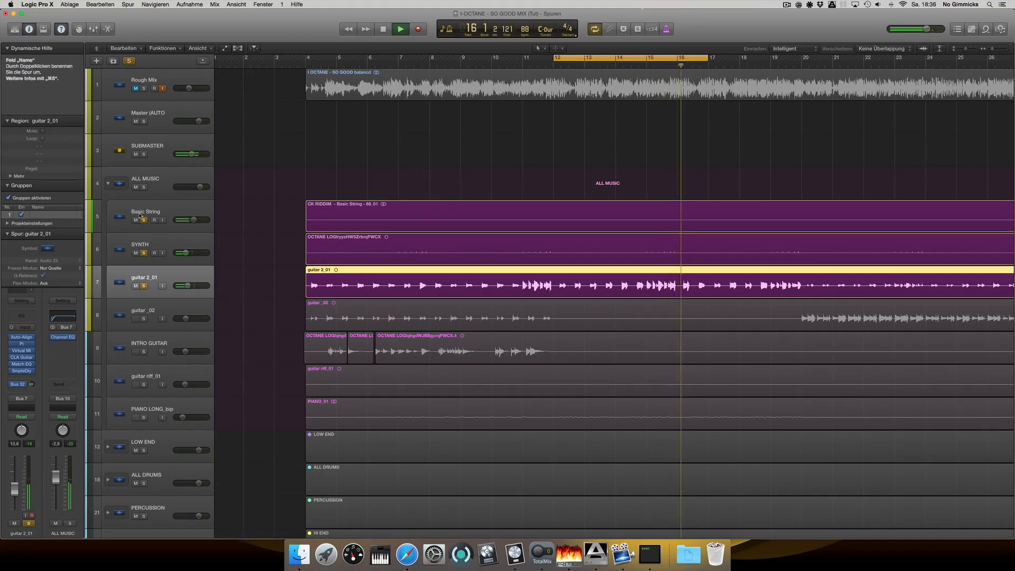
click(144, 220)
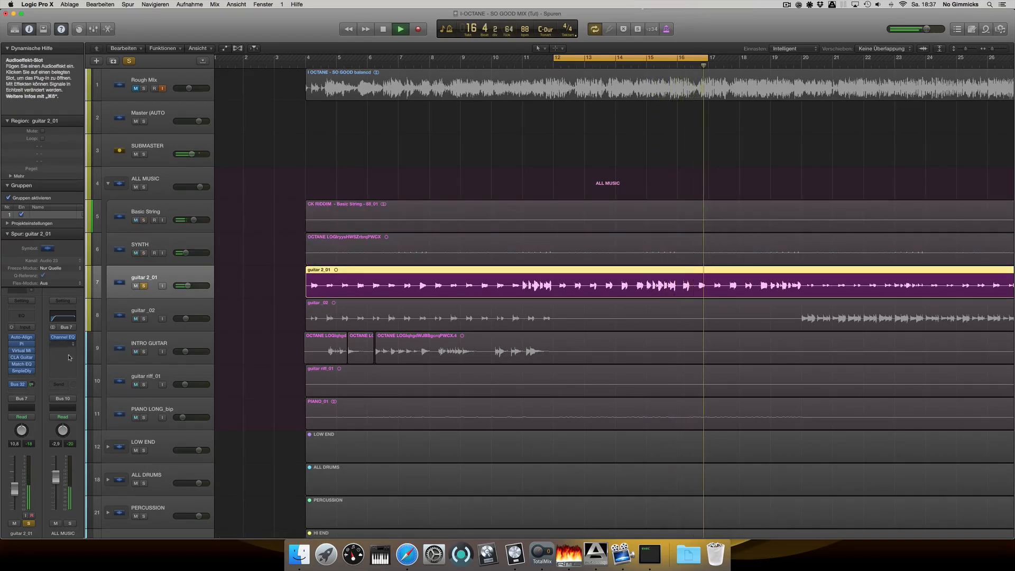
Inspect the Virtual Mix Rack, CLA Guitars and Sample Delay plug-ins on guitar 2_01
key(space)
click(23, 351)
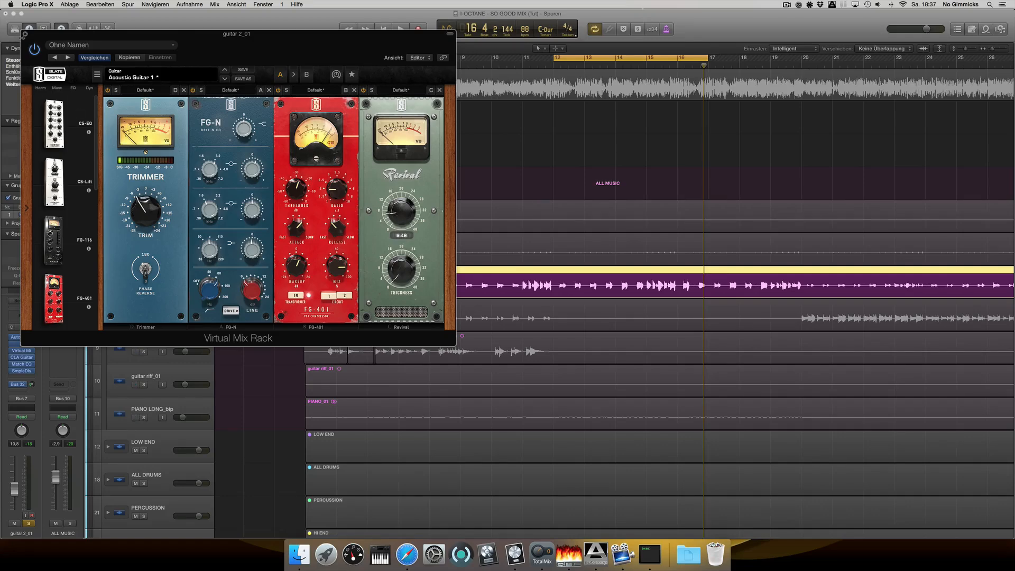
click(25, 34)
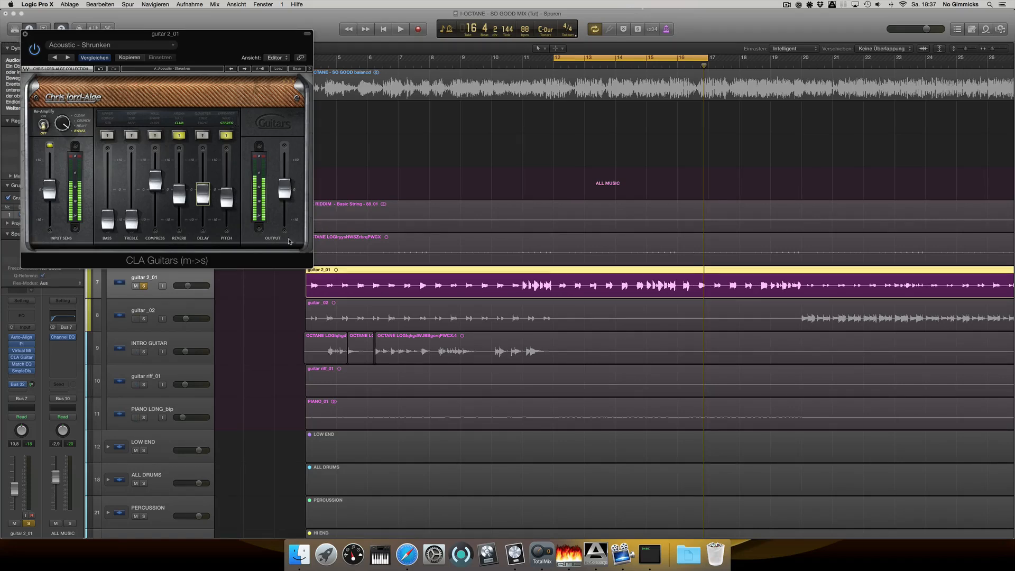
key(space)
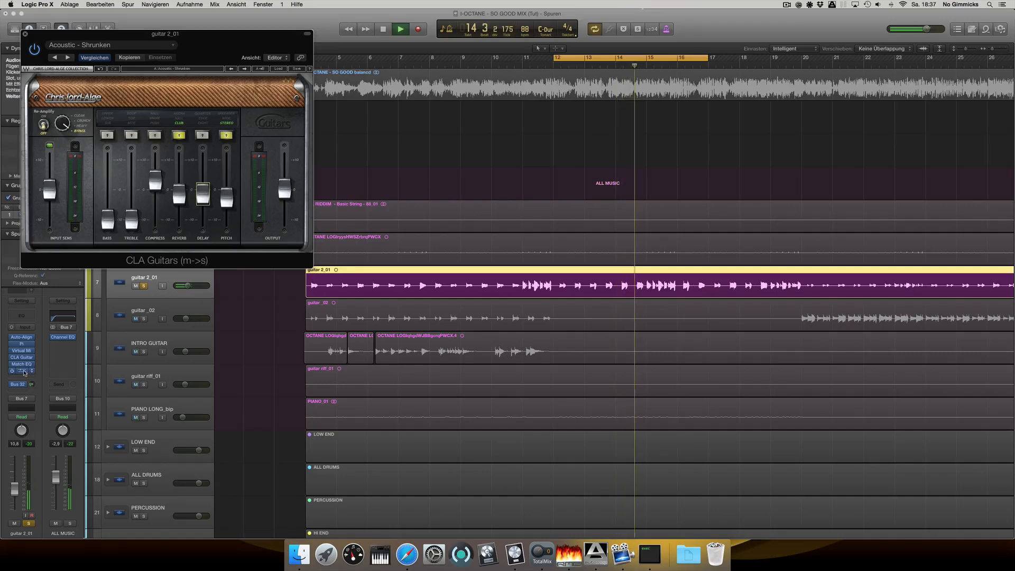
click(24, 372)
click(33, 42)
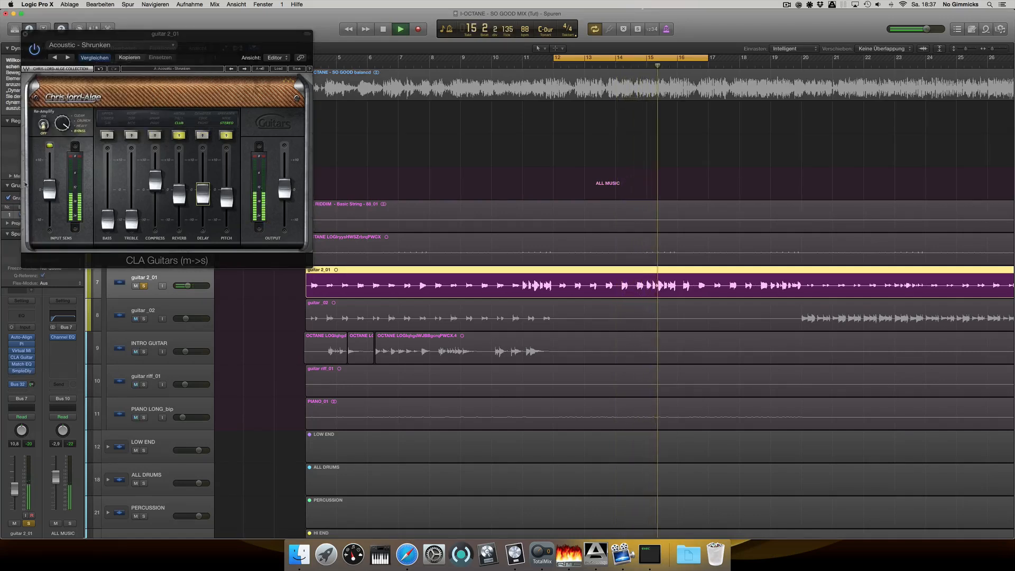
Examine the Decapitator on the GTR DIST bus and guitar 2_01's Bus 32 send level, and close the open plug-in windows
click(17, 385)
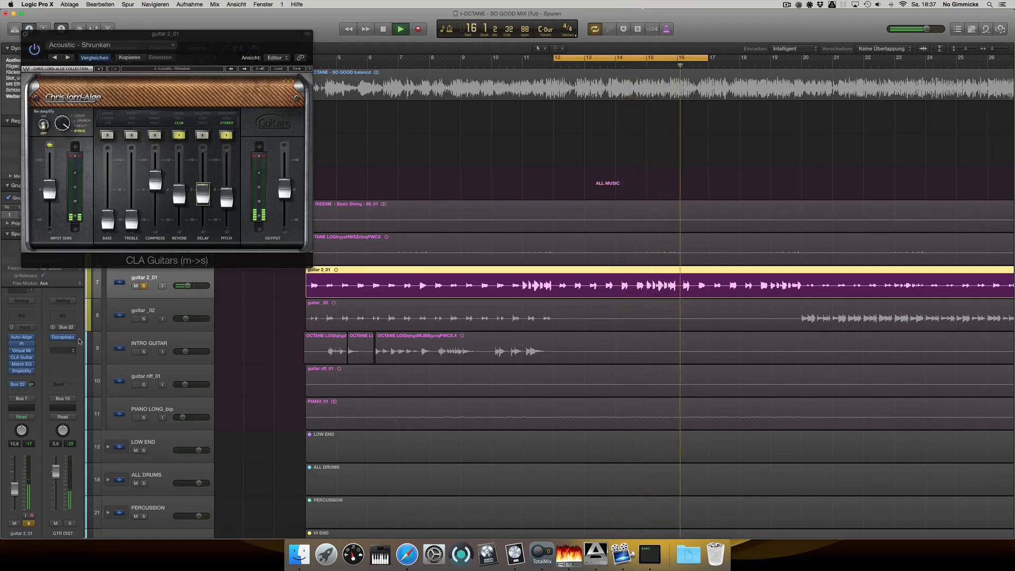
click(63, 336)
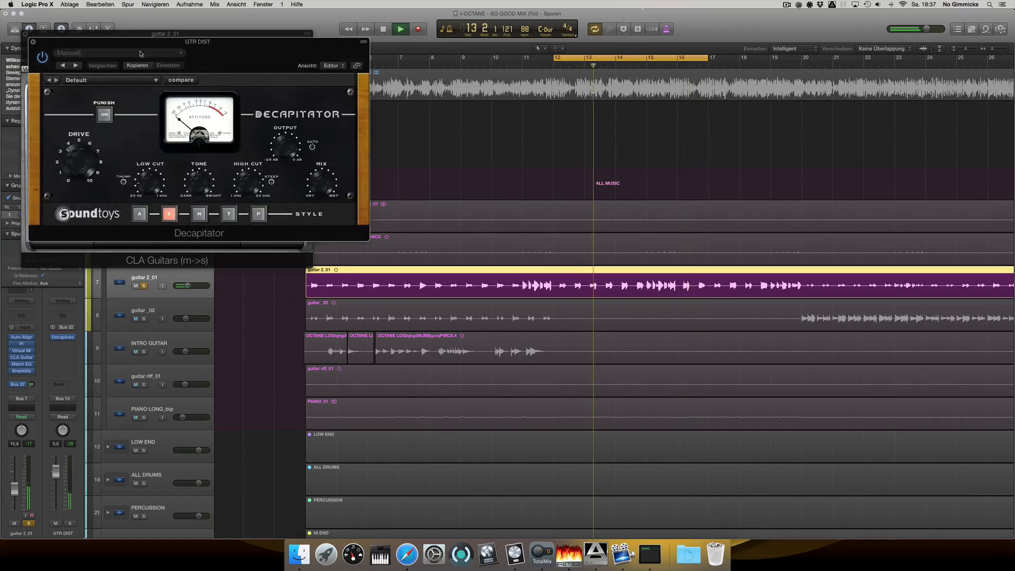
drag(142, 44, 367, 83)
key(space)
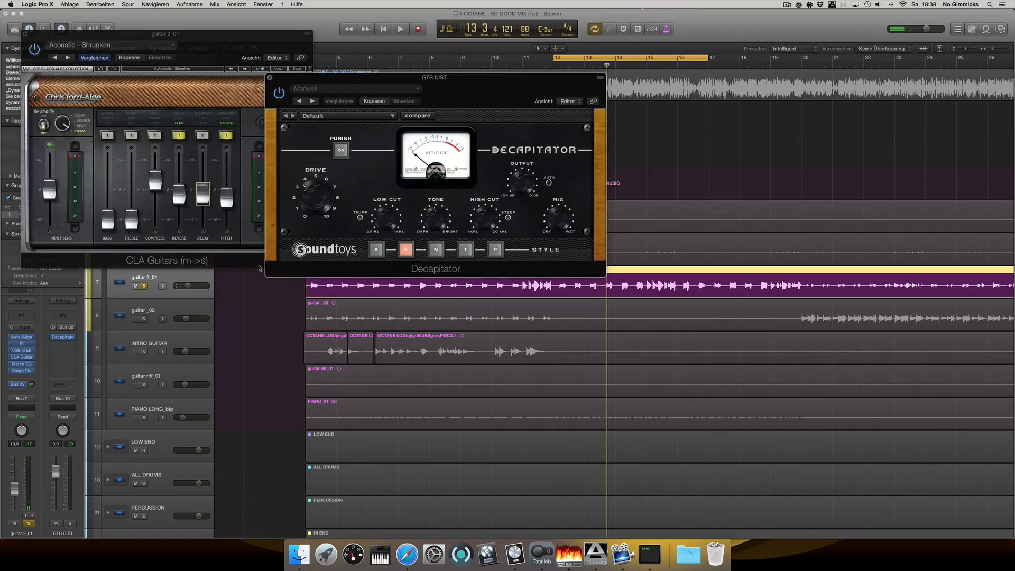
click(30, 386)
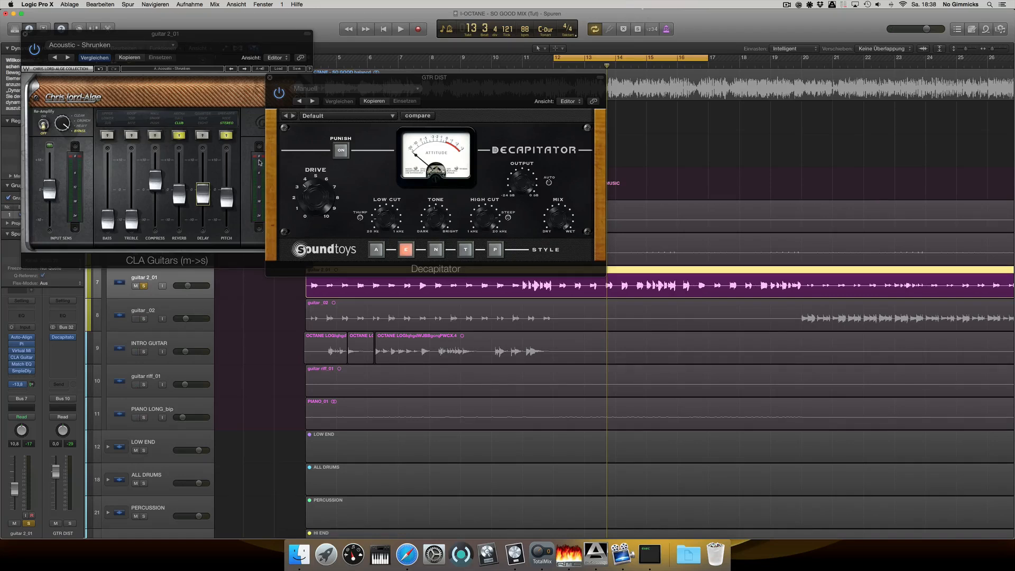
click(269, 78)
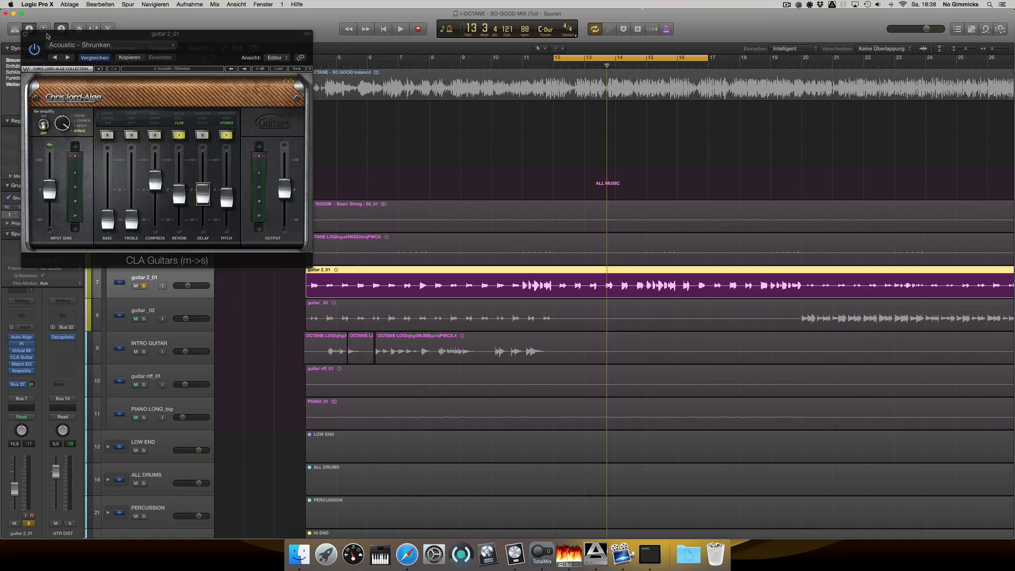
click(26, 34)
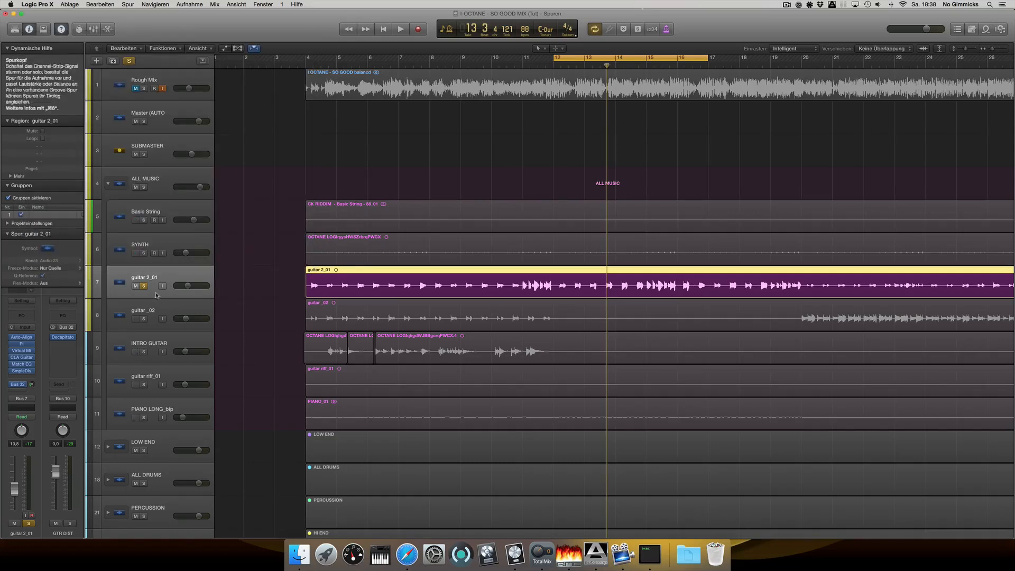
Solo guitar _02 together with guitar 2_01, start playback, and select the guitar 2_01 track
click(143, 320)
key(space)
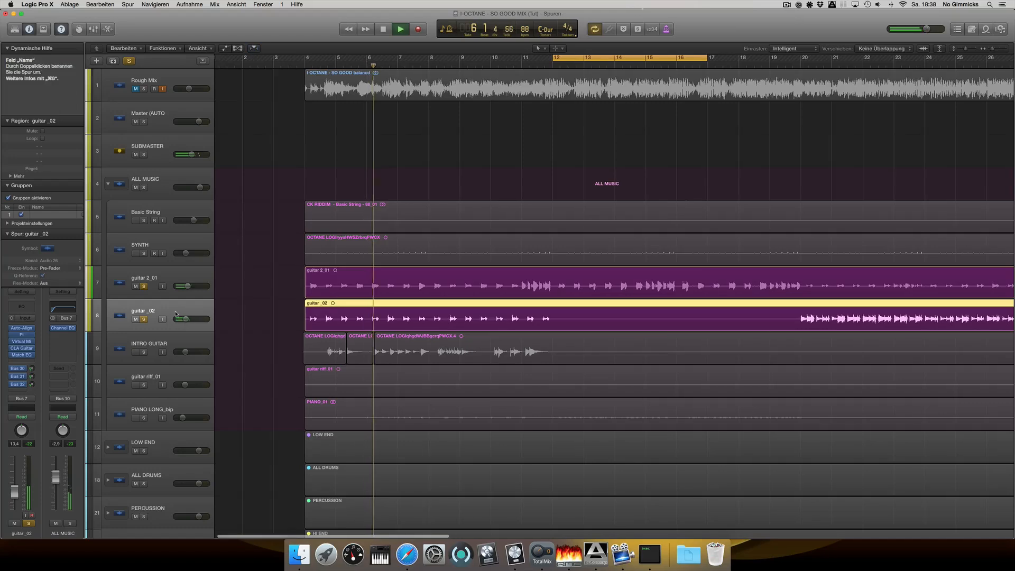
click(171, 277)
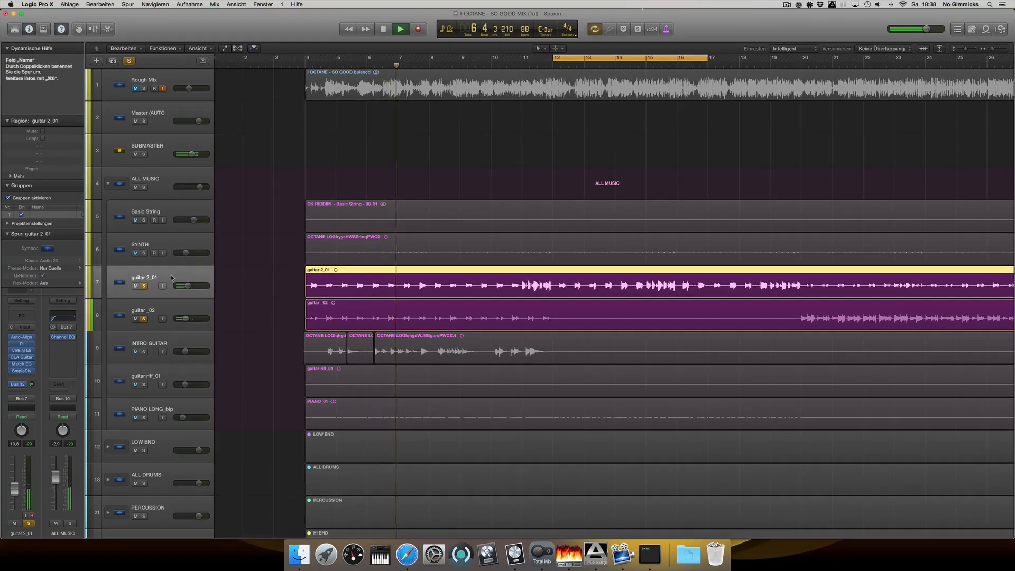
Listen to INTRO GUITAR soloed together with guitar 2_01 and guitar _02, and turn the INTRO GUITAR solo off again
click(144, 354)
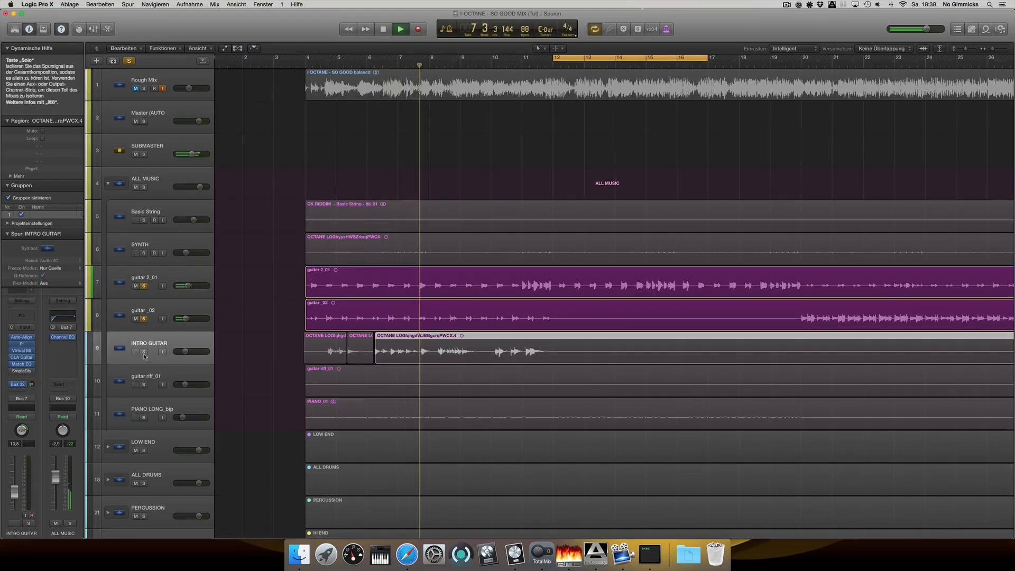
click(143, 352)
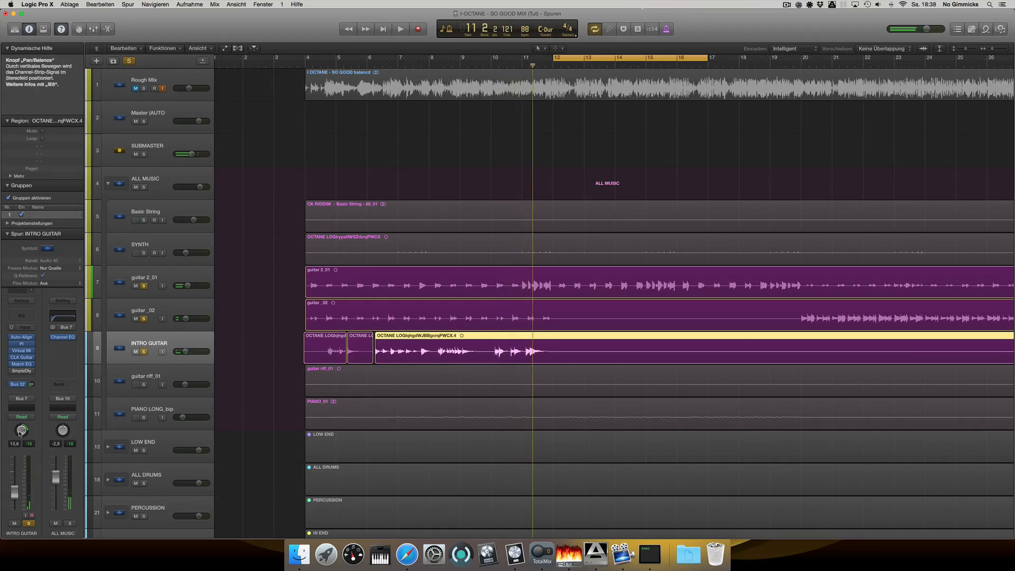
scroll(153, 306, down, 3)
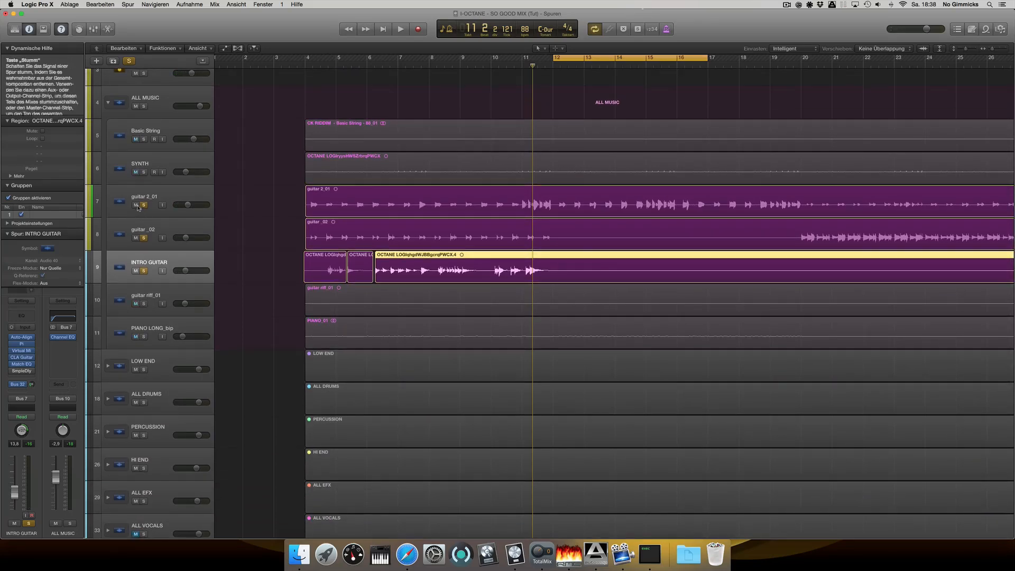
click(143, 271)
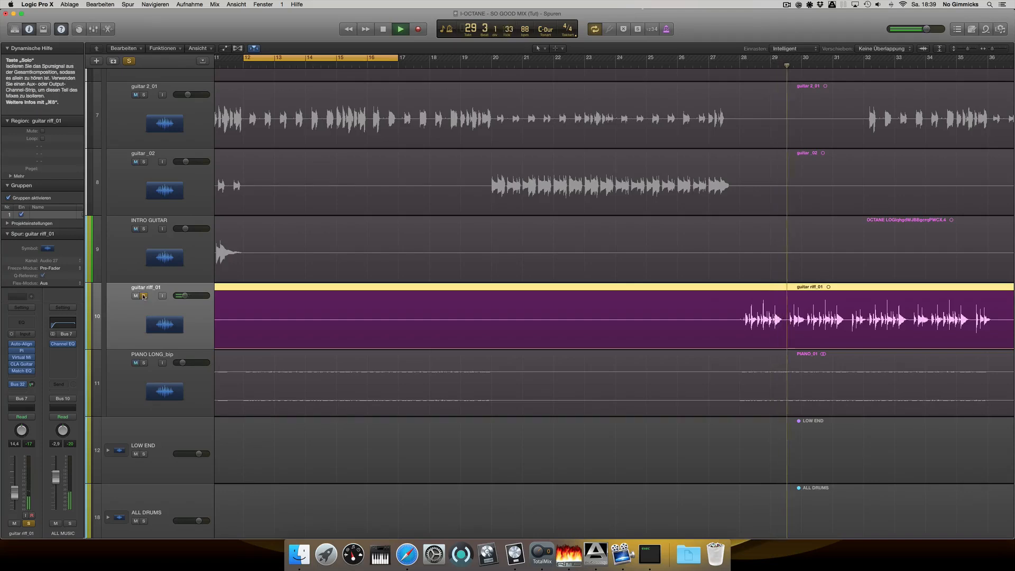
Listen to PIANO LONG_bip soloed together with guitar riff_01, and leave only the piano soloed
scroll(140, 388, up, 1)
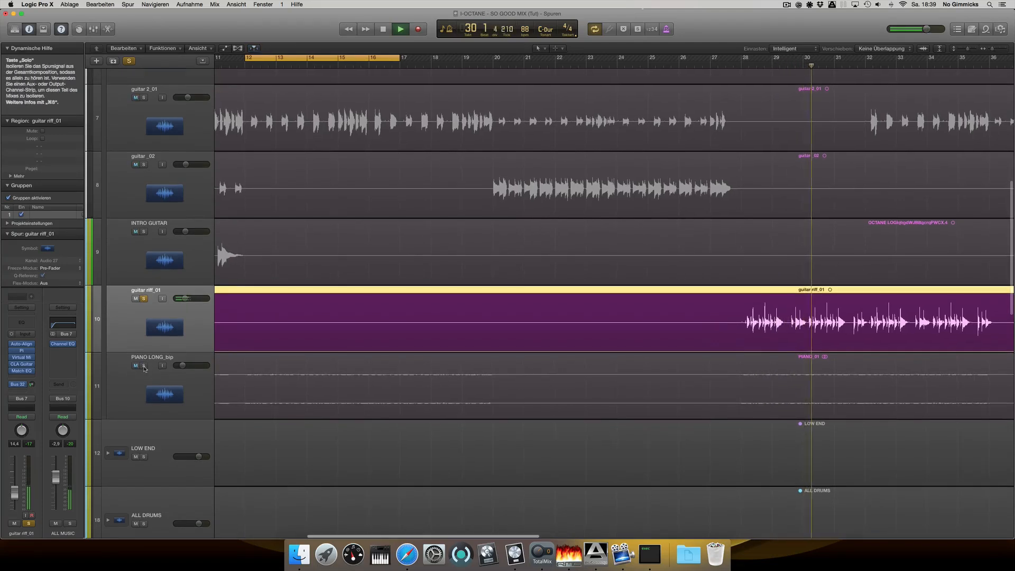
click(143, 366)
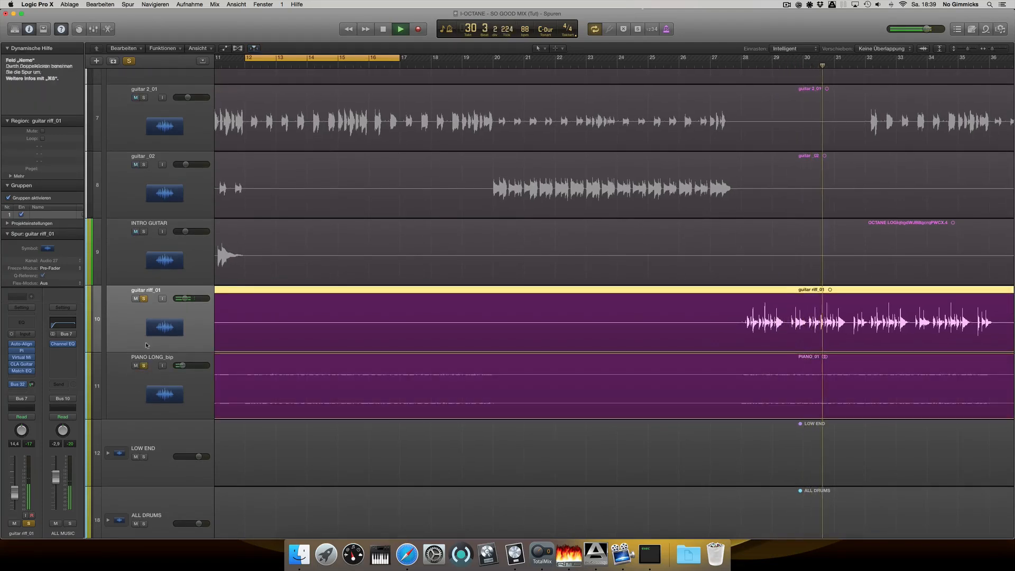
click(144, 298)
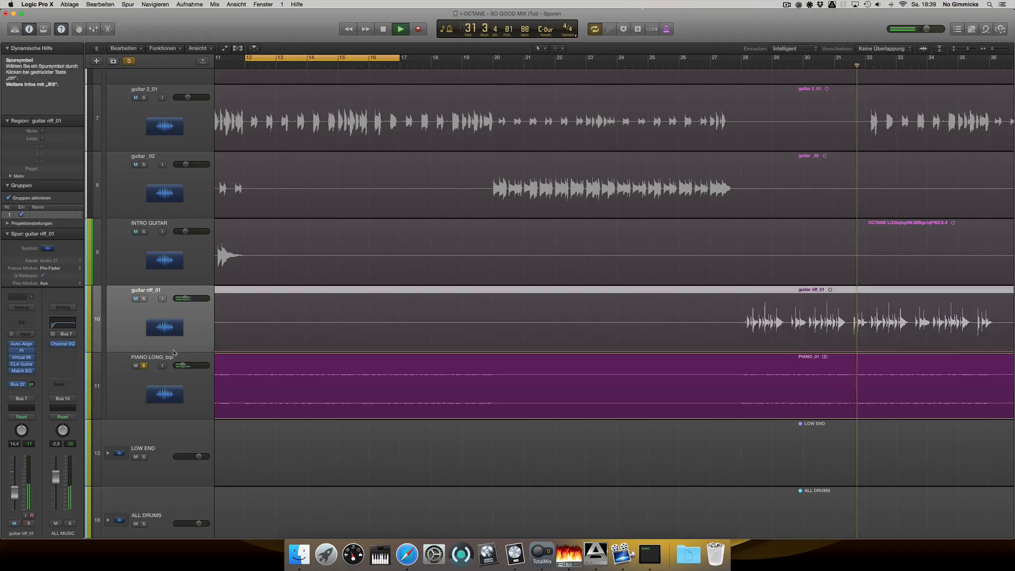
Inspect the Virtual Mix Rack plug-in on the PIANO LONG_bip track, close it, and stop playback
click(154, 378)
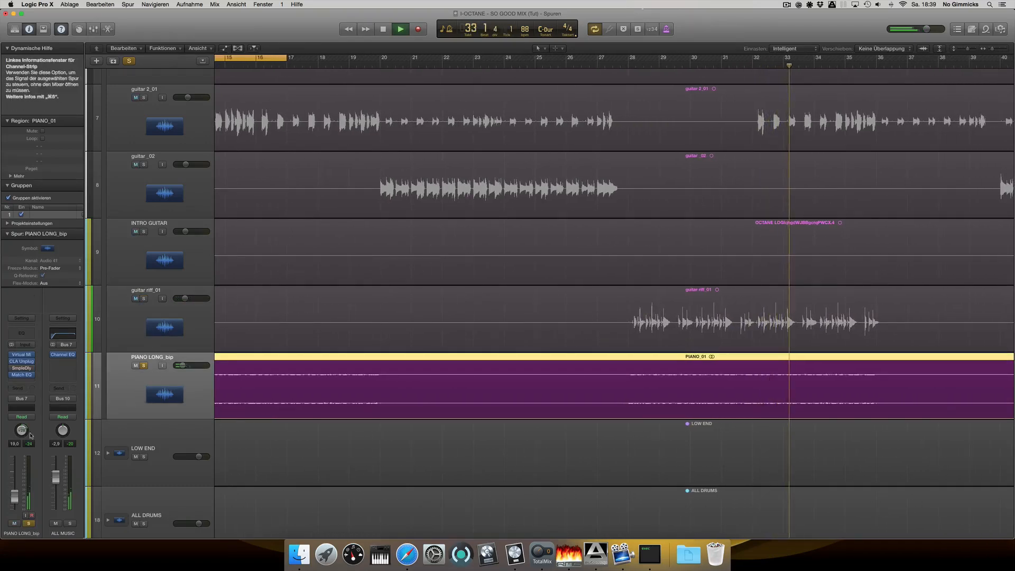
click(22, 354)
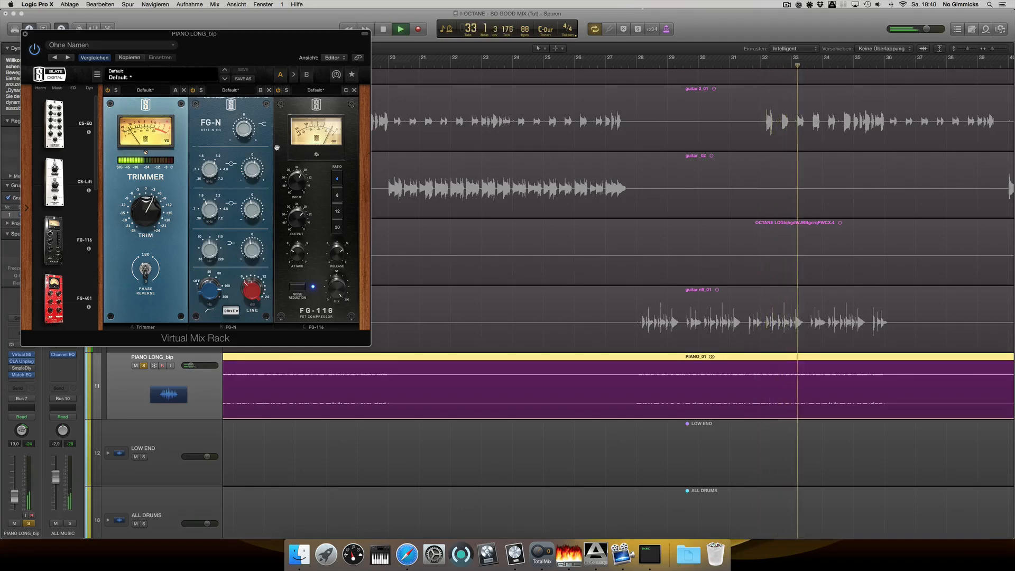
click(25, 33)
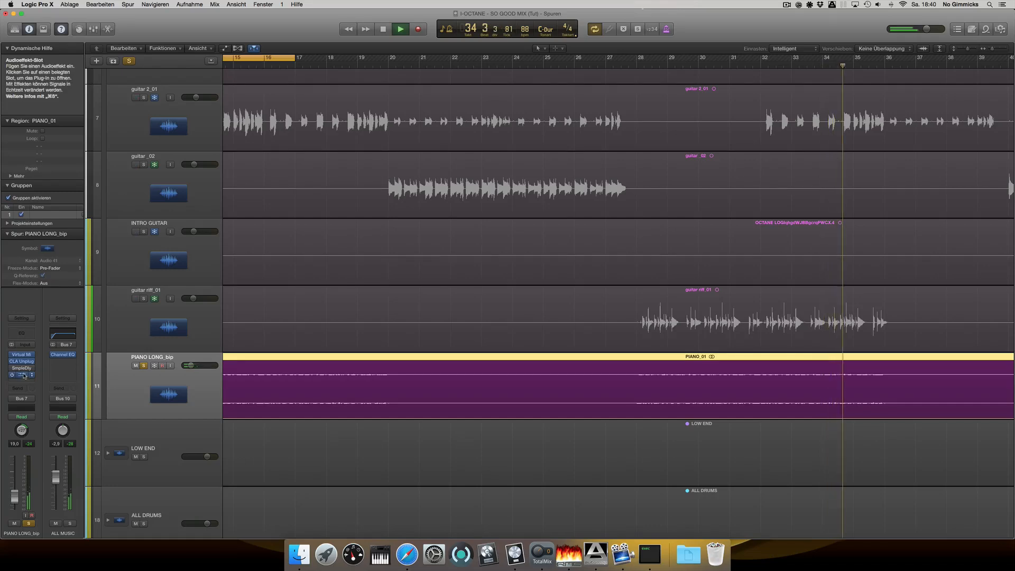
key(space)
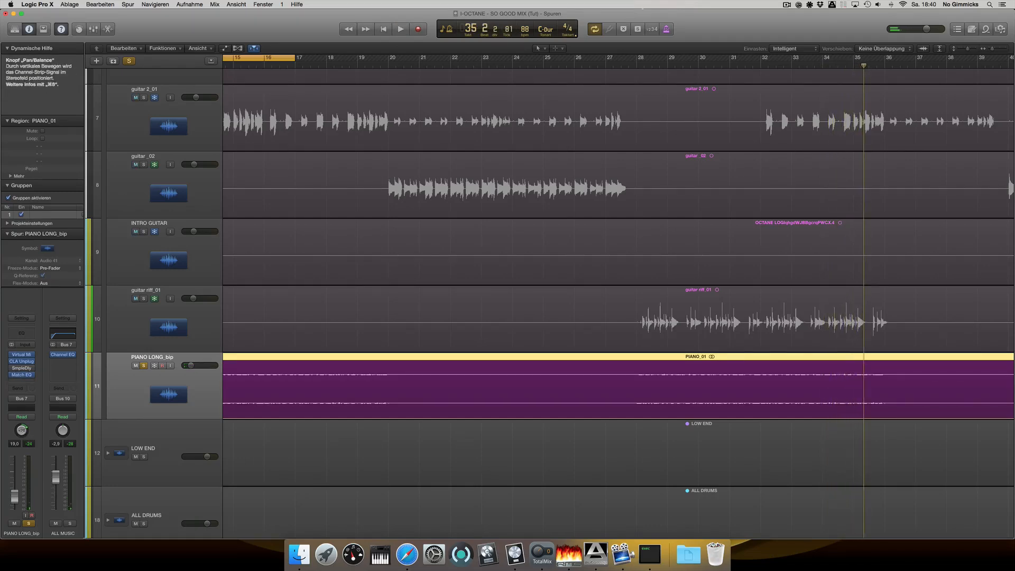
Turn off the solo on PIANO LONG_bip and play the full mix from the cycle range starting at bar 12
click(145, 366)
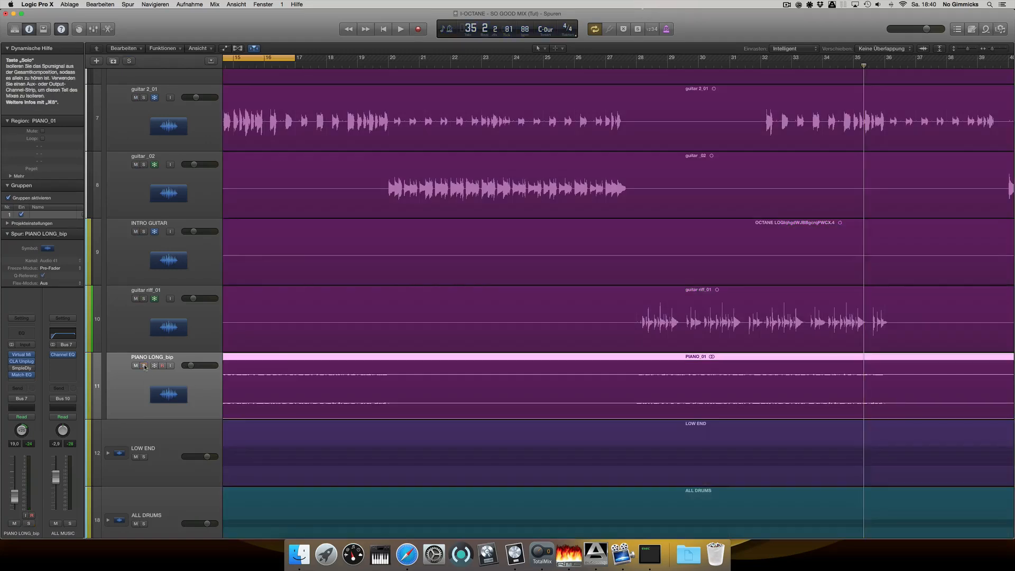
scroll(284, 179, left, 15)
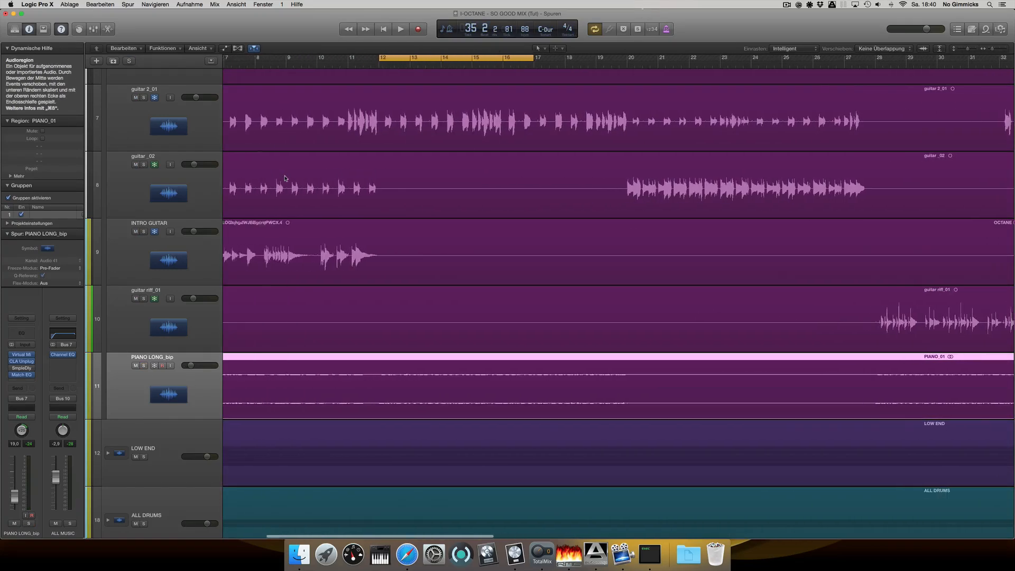
key(space)
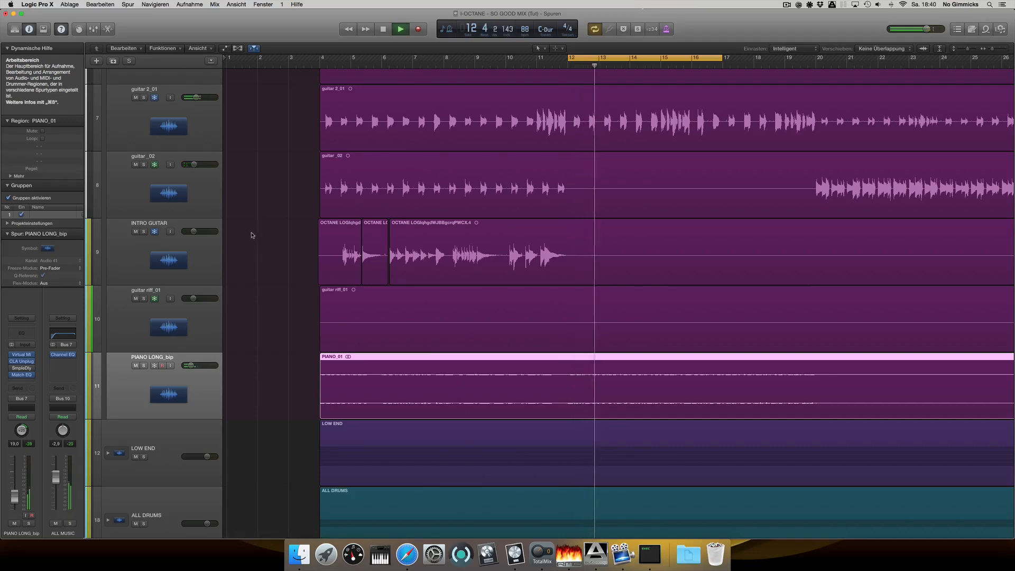
Collapse the ALL MUSIC track stack, listen to the full mix across all stacks, and stop playback
scroll(246, 237, up, 3)
scroll(246, 238, up, 5)
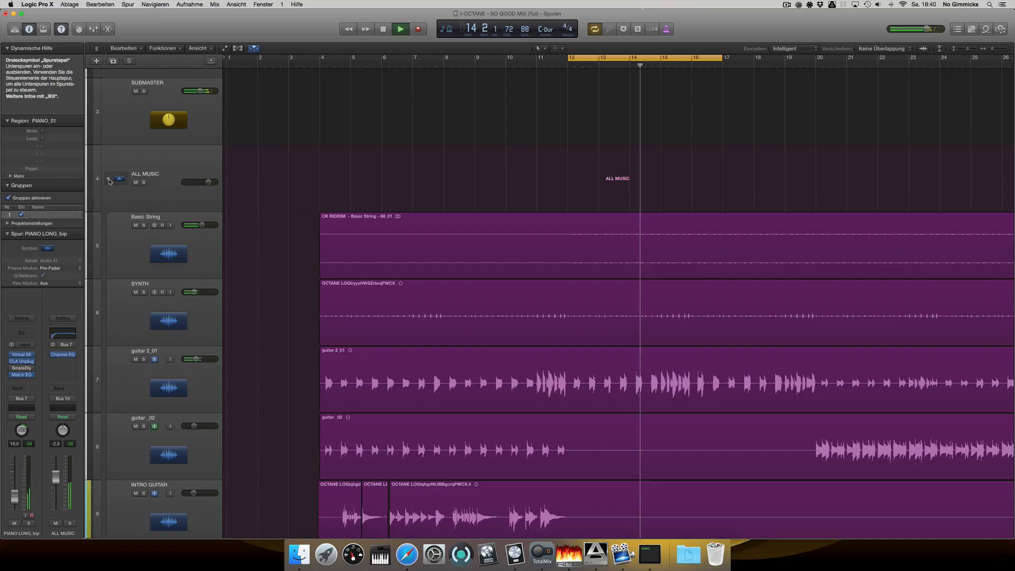
click(109, 180)
scroll(257, 244, down, 1)
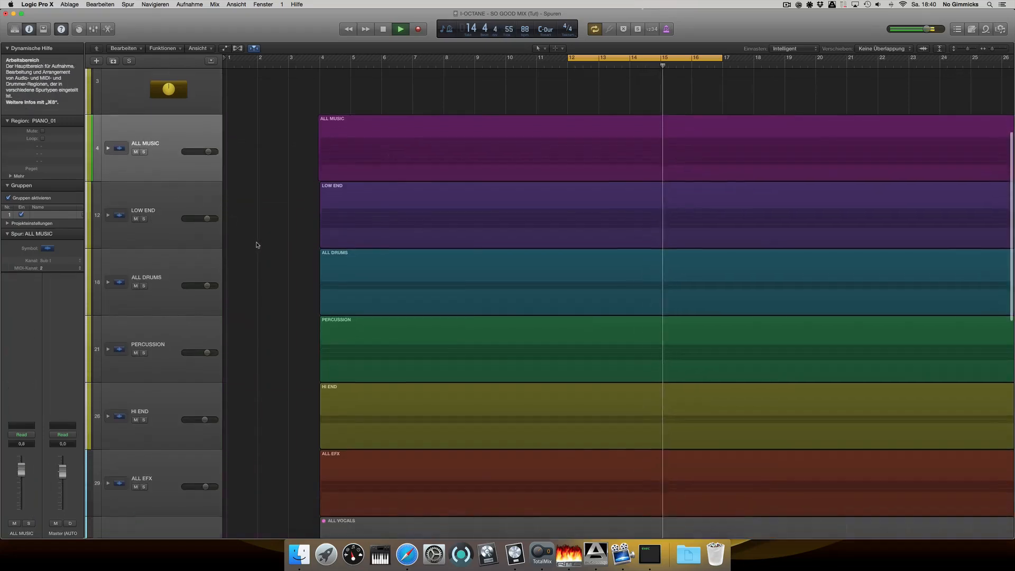
scroll(257, 245, right, 2)
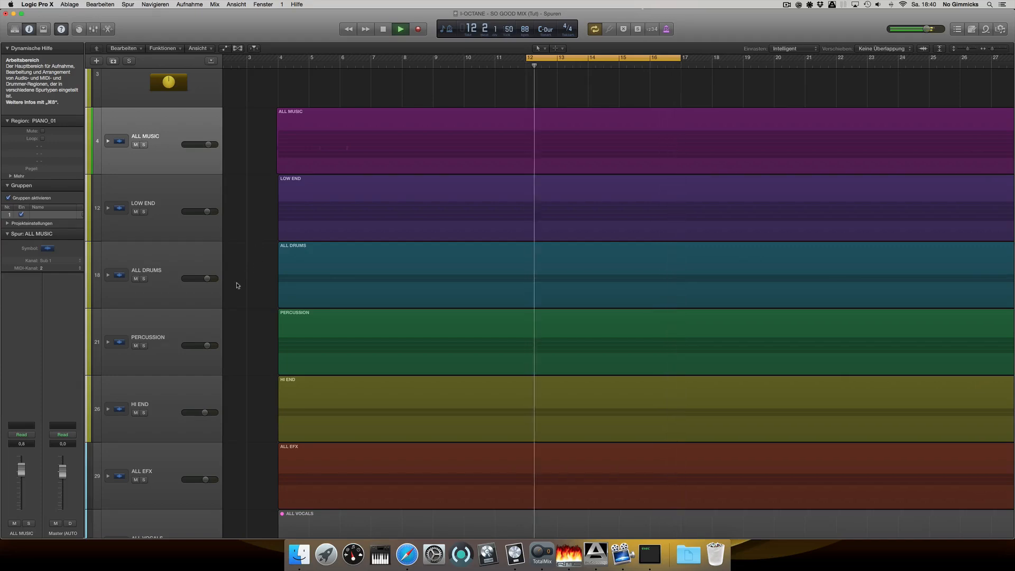
key(space)
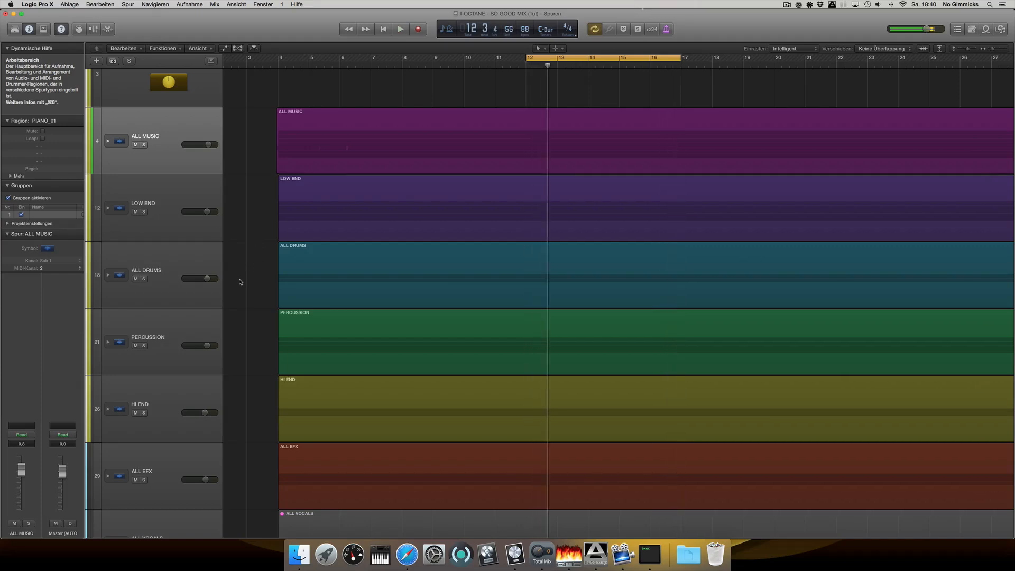